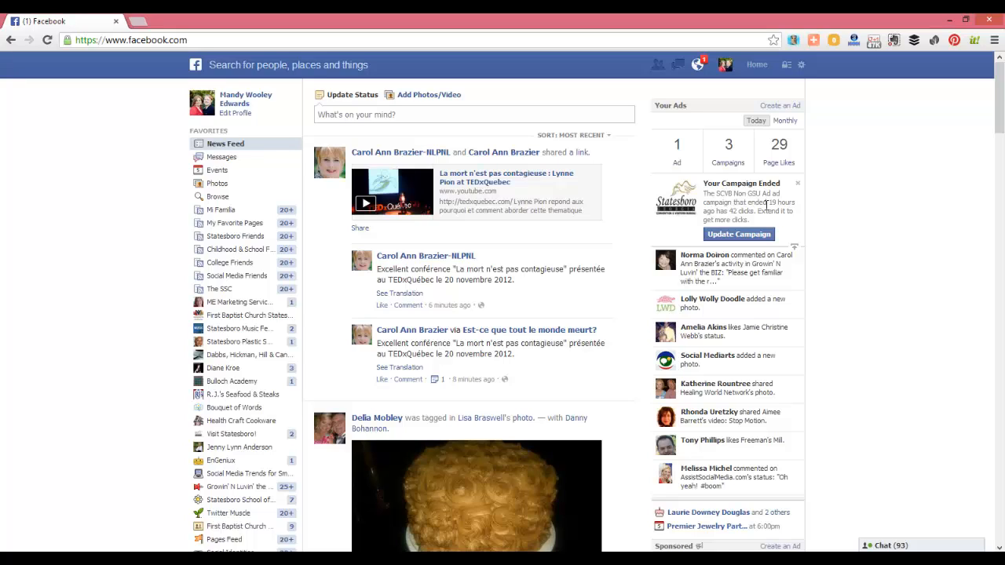
- Dismiss the ended-campaign notice from the news feed and open the Ads Manager
left_click(796, 186)
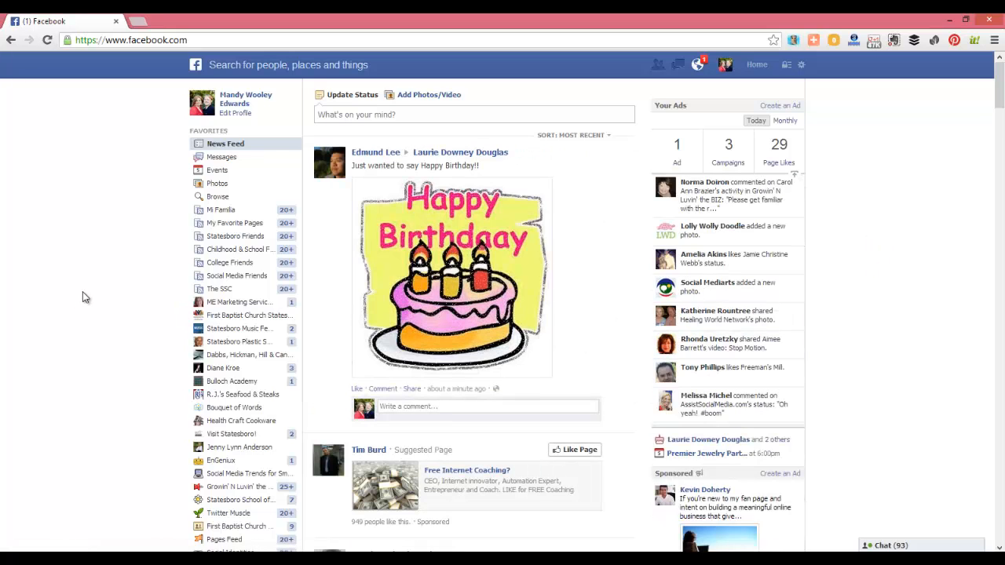
scroll(82, 297, "down", 1)
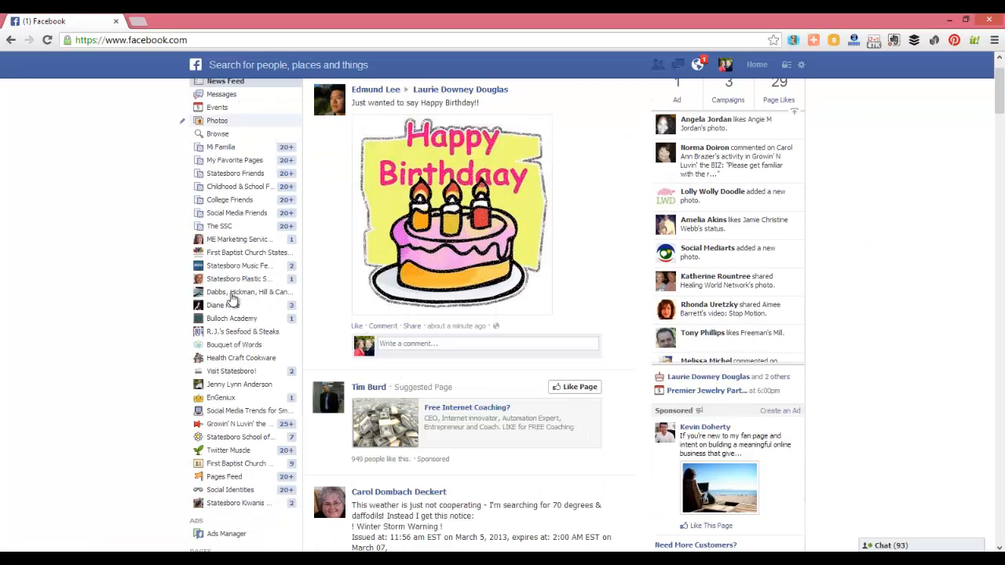
scroll(121, 318, "down", 2)
scroll(120, 318, "down", 1)
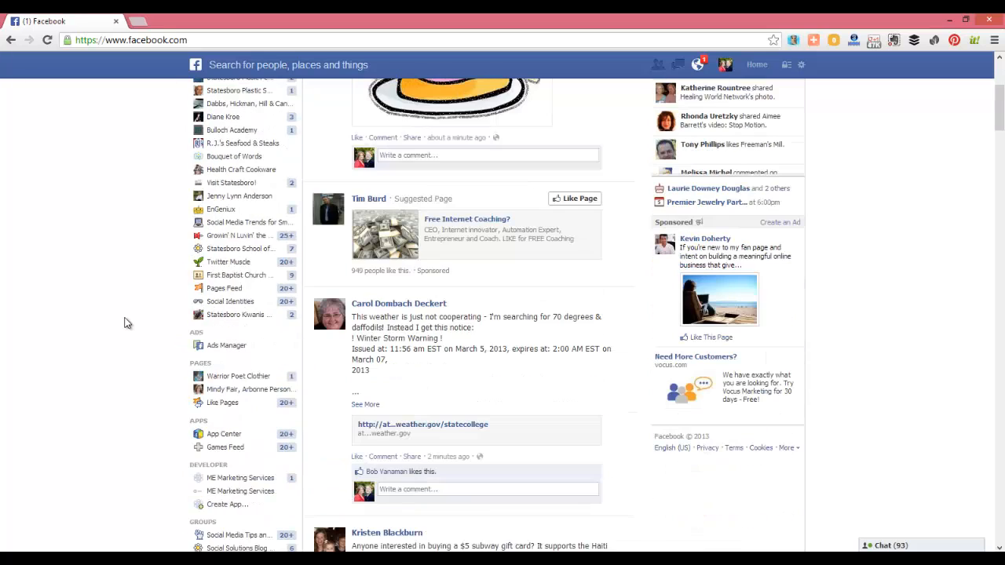
left_click(226, 347)
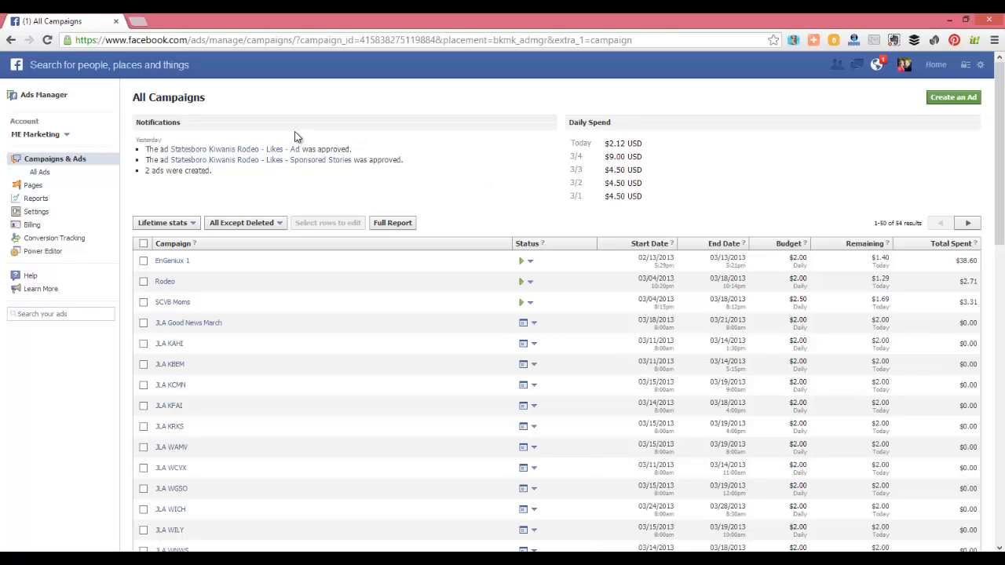
- Examine the full list of campaigns with their statuses, dates, budgets and total spend
scroll(357, 333, "down", 3)
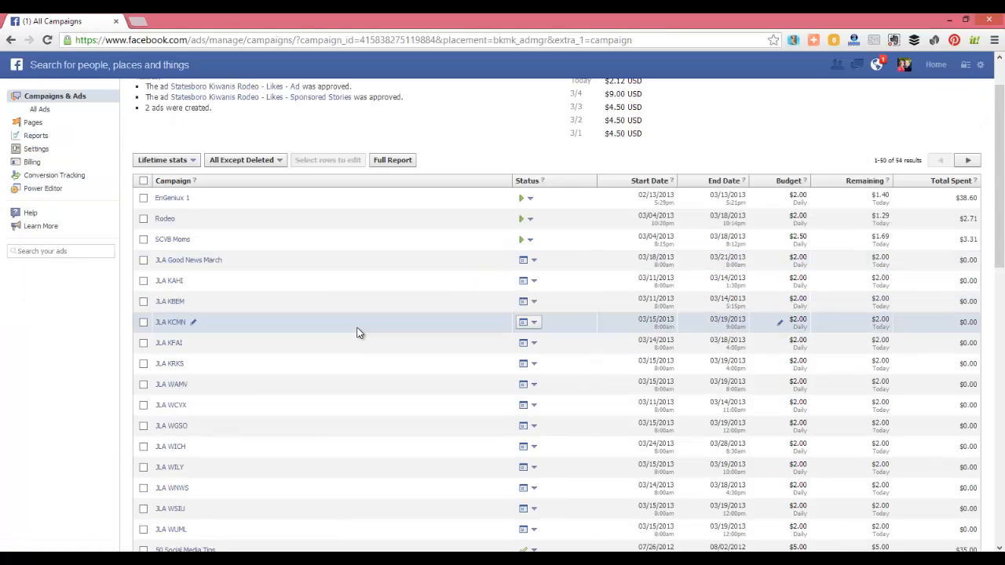
scroll(357, 333, "down", 4)
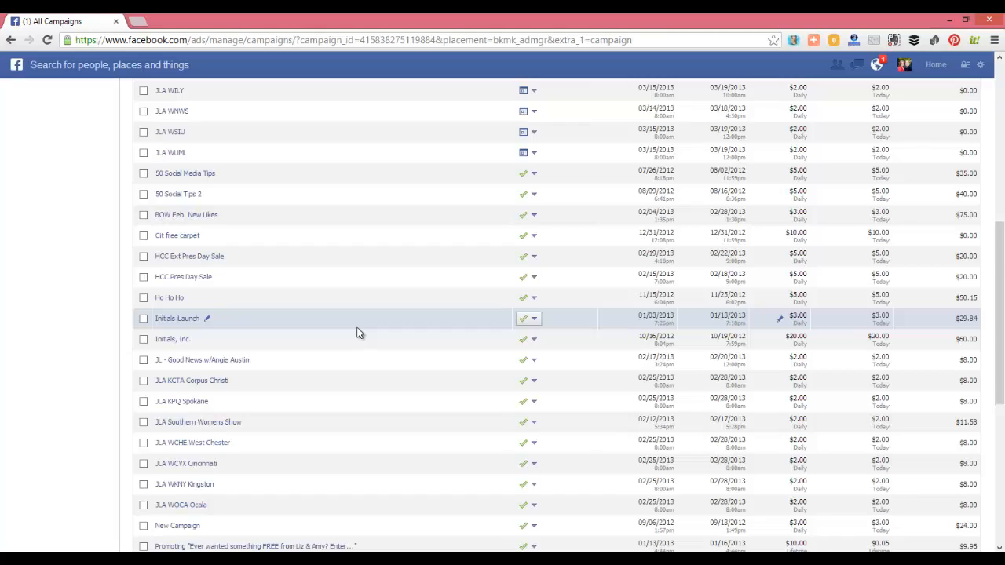
scroll(357, 333, "down", 2)
scroll(418, 291, "down", 4)
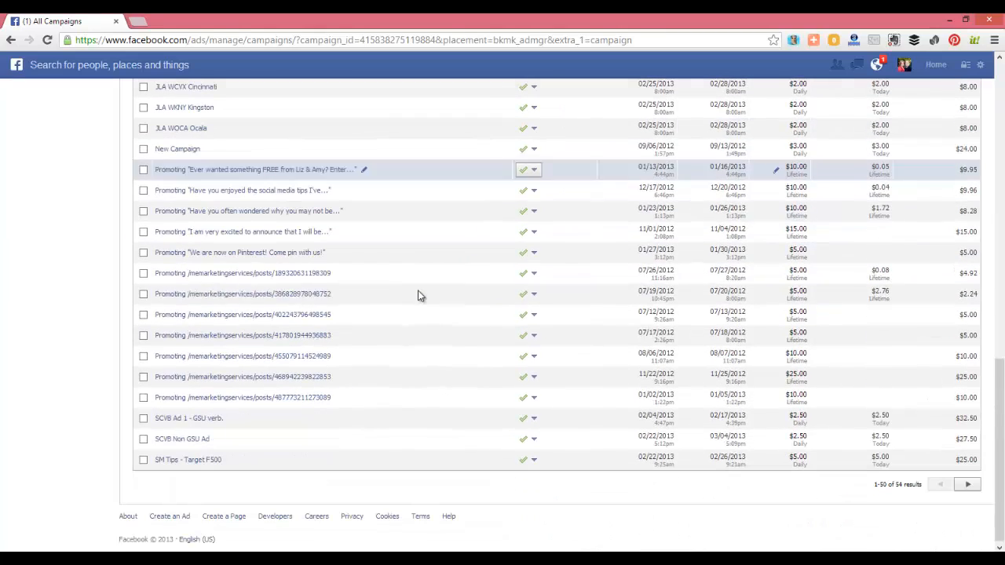
scroll(426, 260, "up", 8)
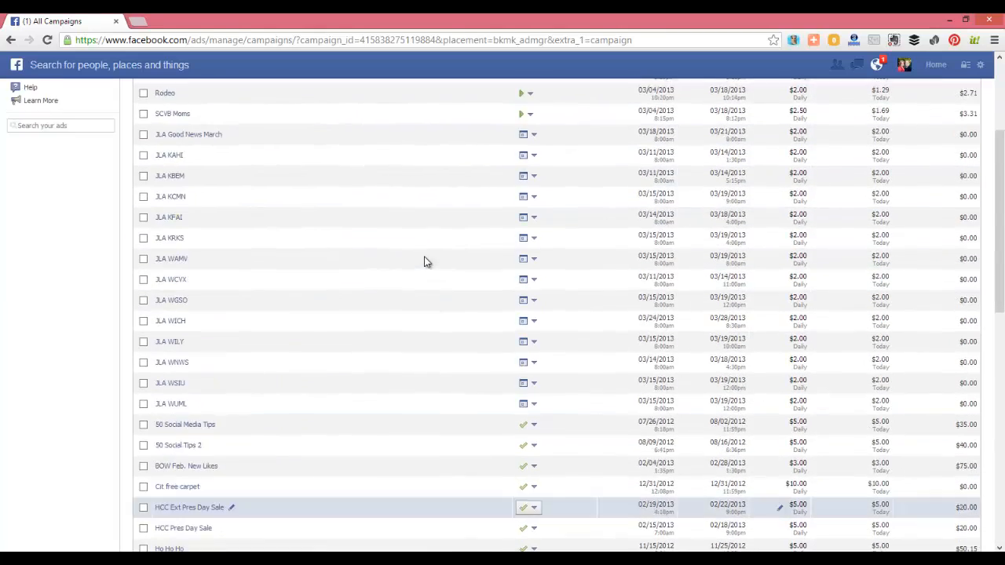
scroll(425, 262, "up", 3)
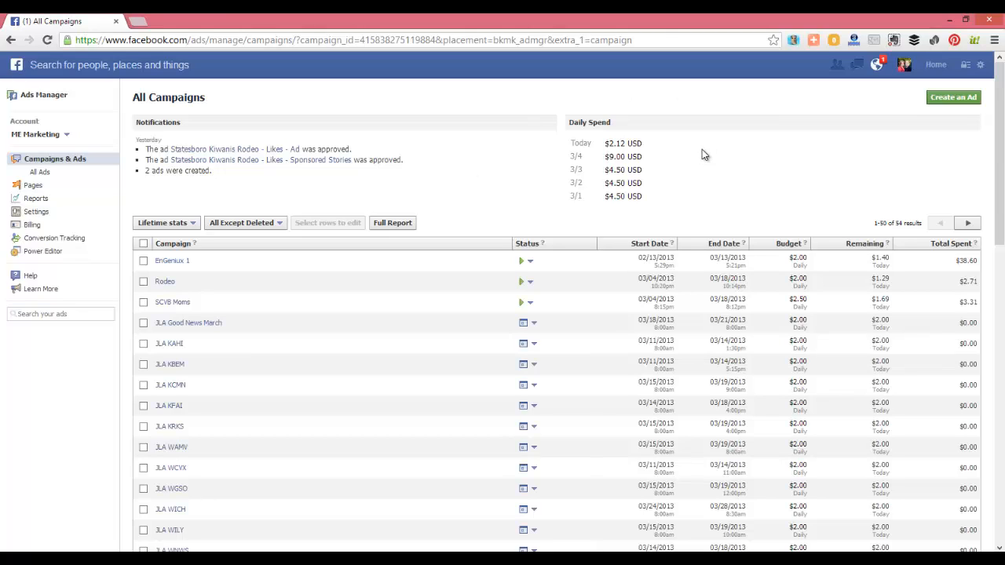
- Start a new ad and choose the ME Marketing Services, LLC page as its destination
left_click(935, 104)
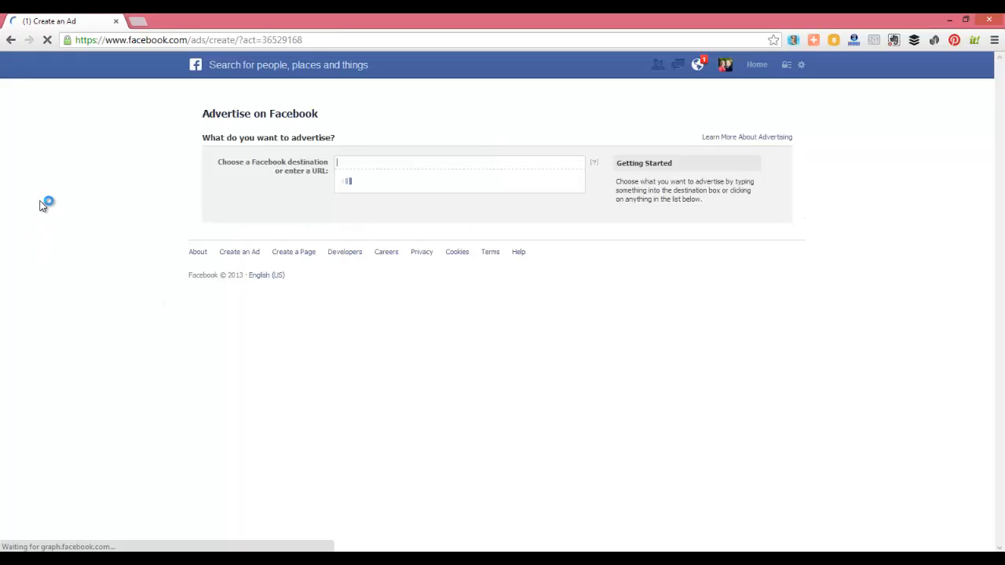
scroll(55, 202, "down", 1)
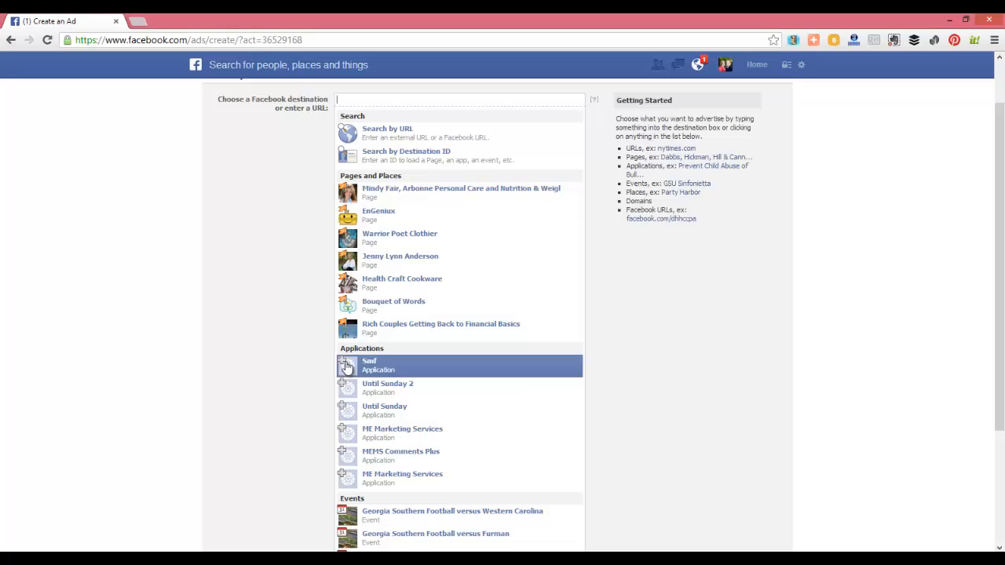
key("Down")
key("Down")
key("Down")
key("Down")
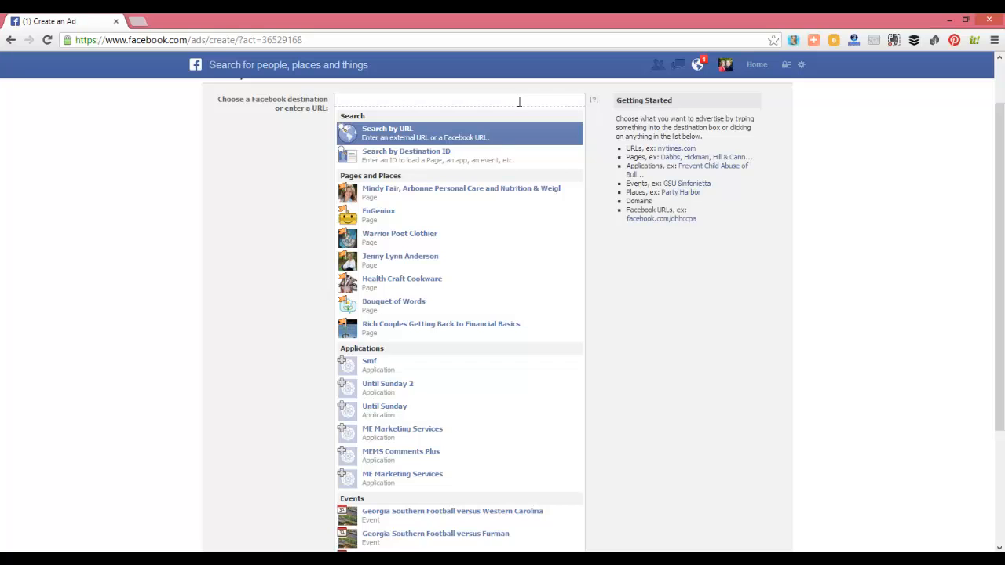
type("me")
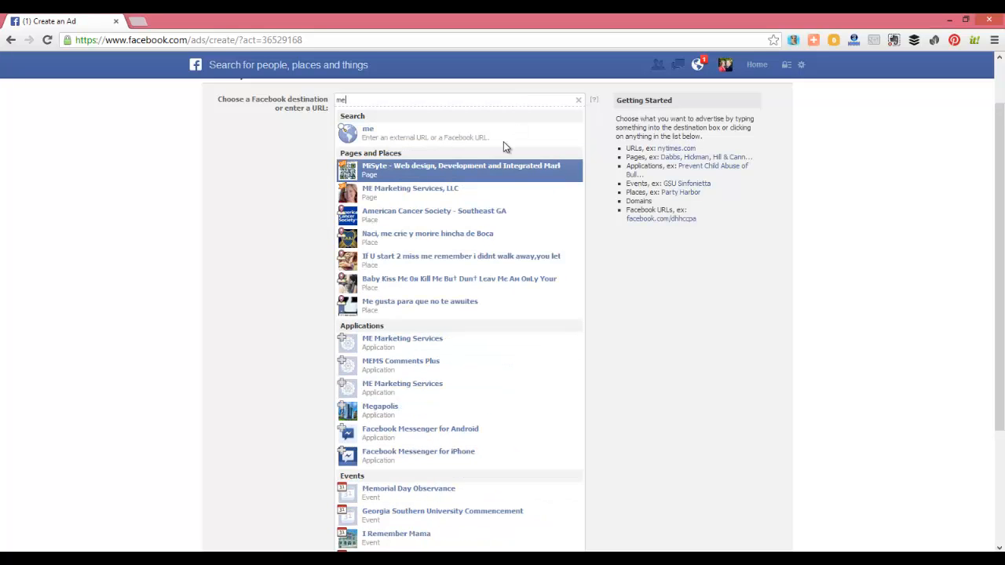
left_click(501, 194)
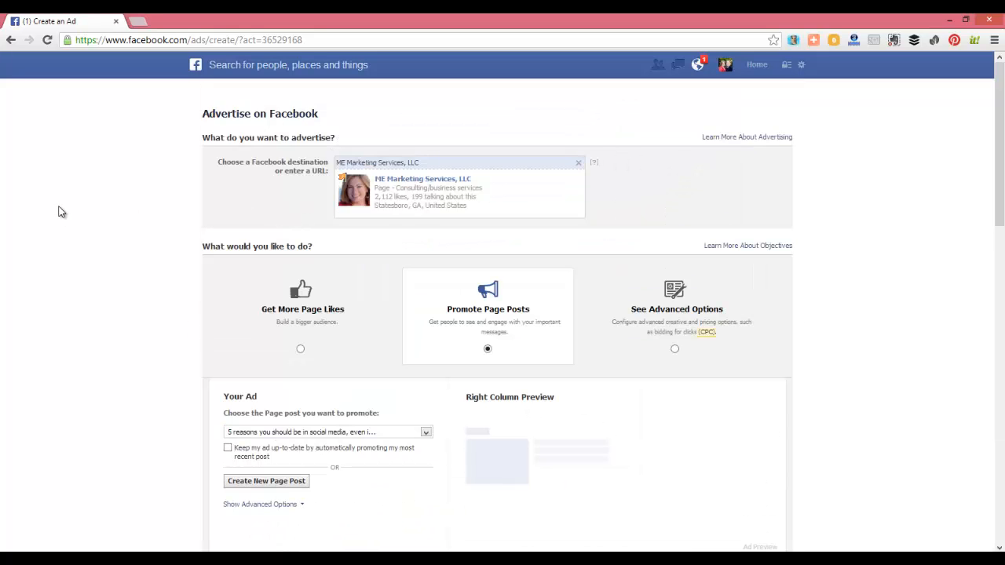
- Try the Get More Page Likes objective, then Promote Page Posts with the "Social Media Stat of the Day: Pinterest pins" post
scroll(62, 212, "down", 3)
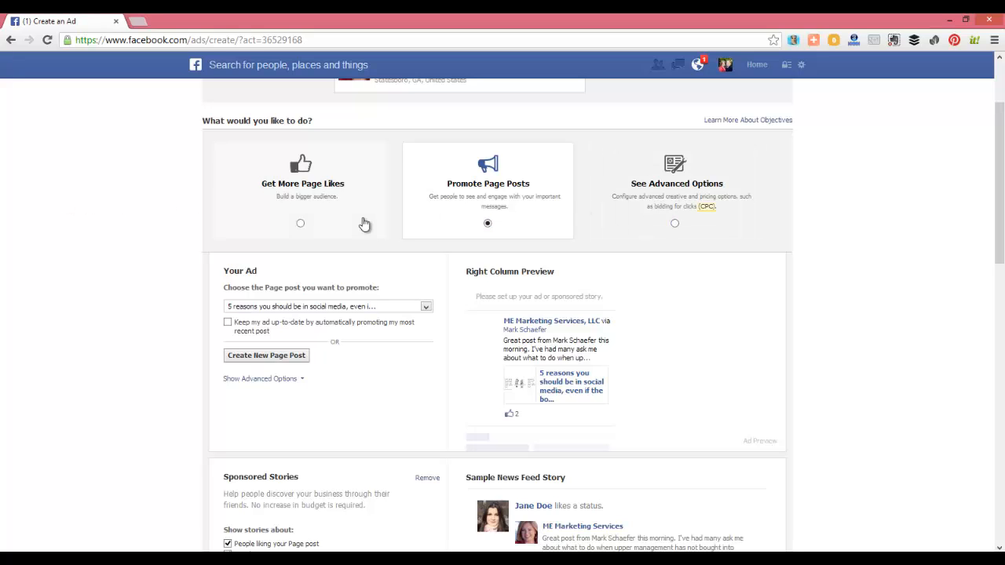
left_click(326, 213)
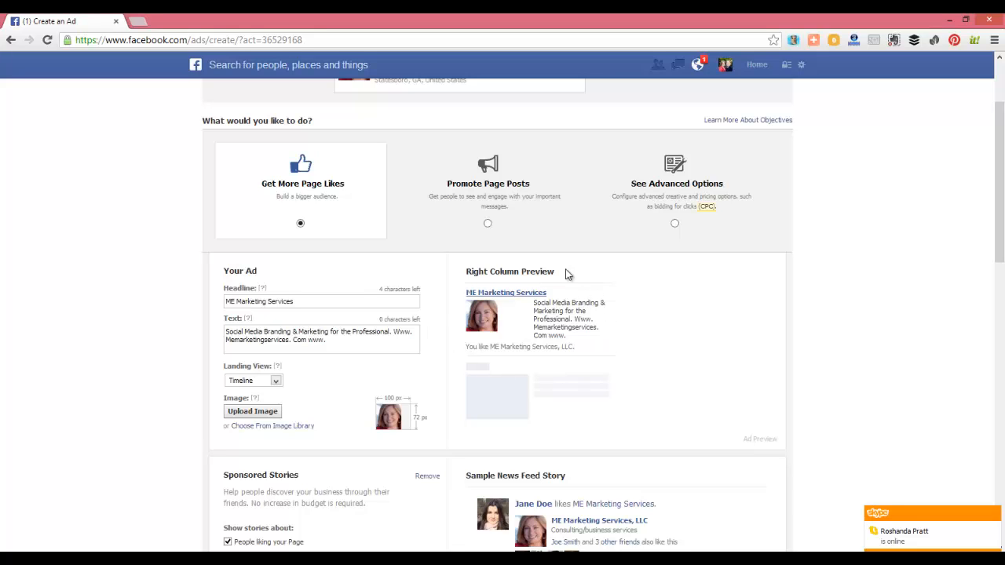
left_click(488, 224)
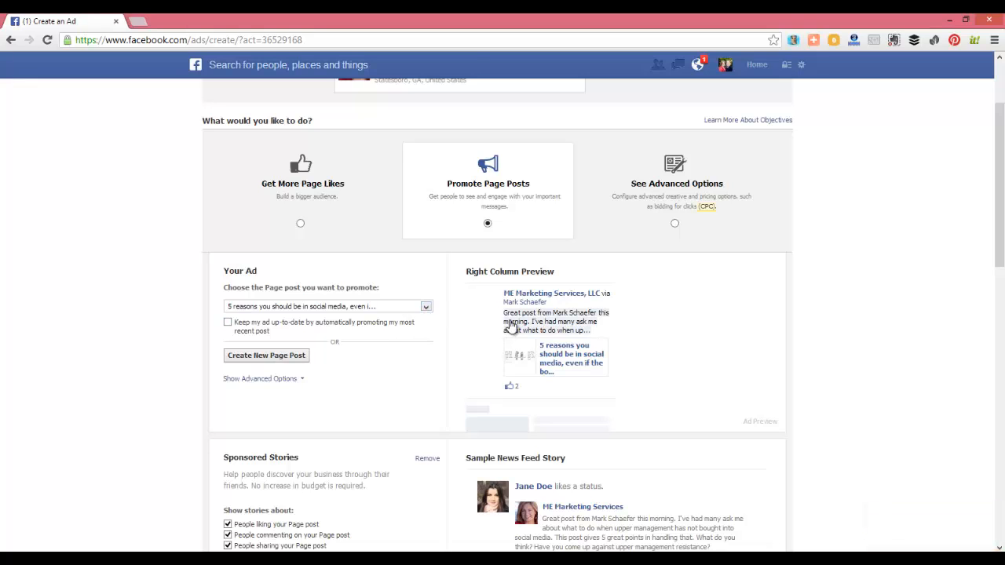
left_click(425, 307)
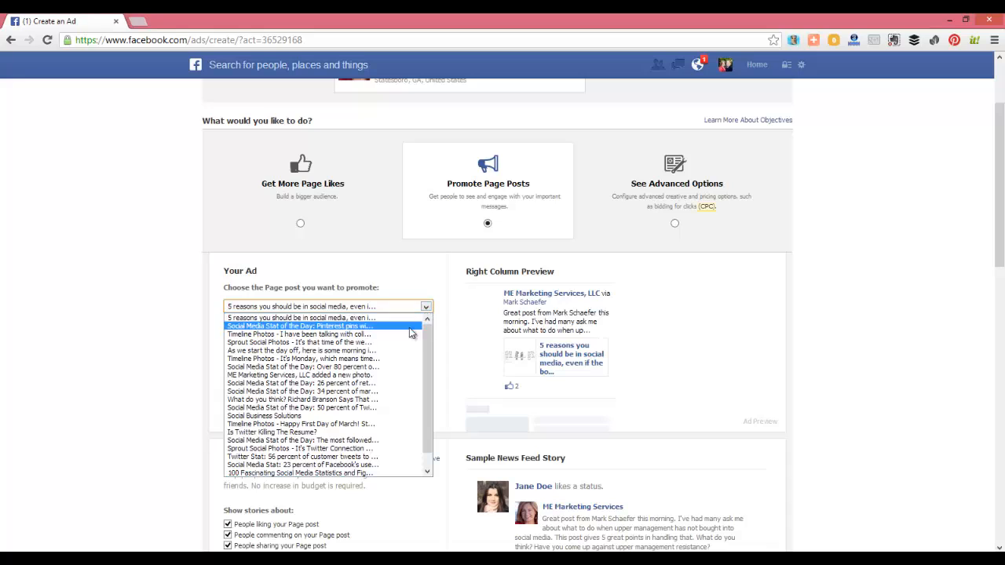
left_click(397, 326)
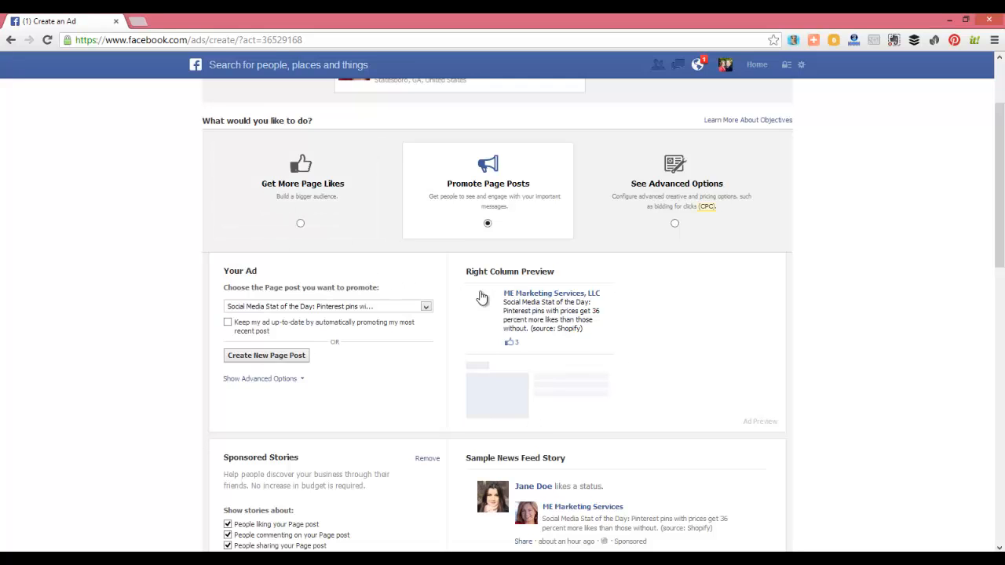
- Select the "Timeline Photos - Happy First Day of March!" post for promotion and try the See Advanced Options objective
left_click(426, 307)
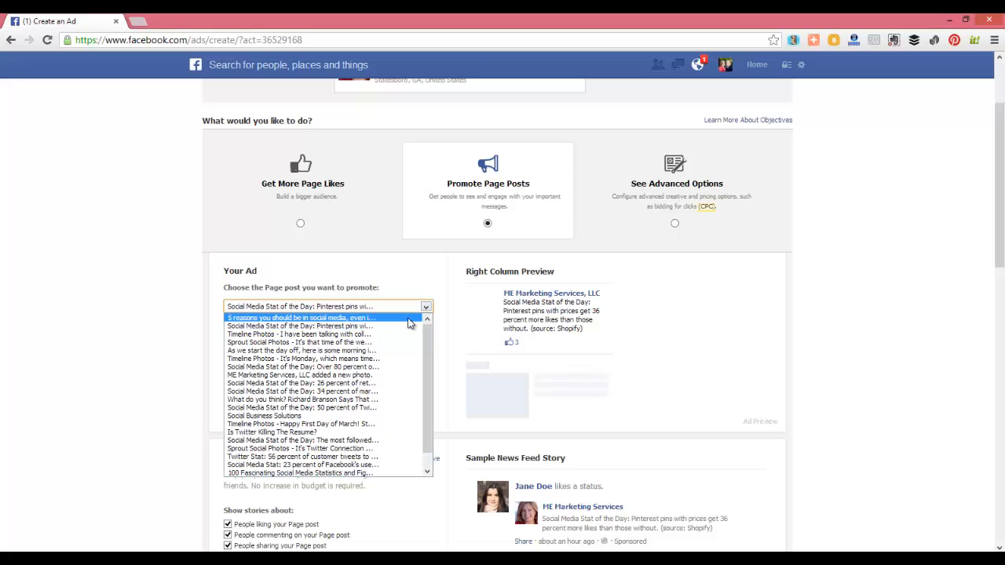
left_click(374, 428)
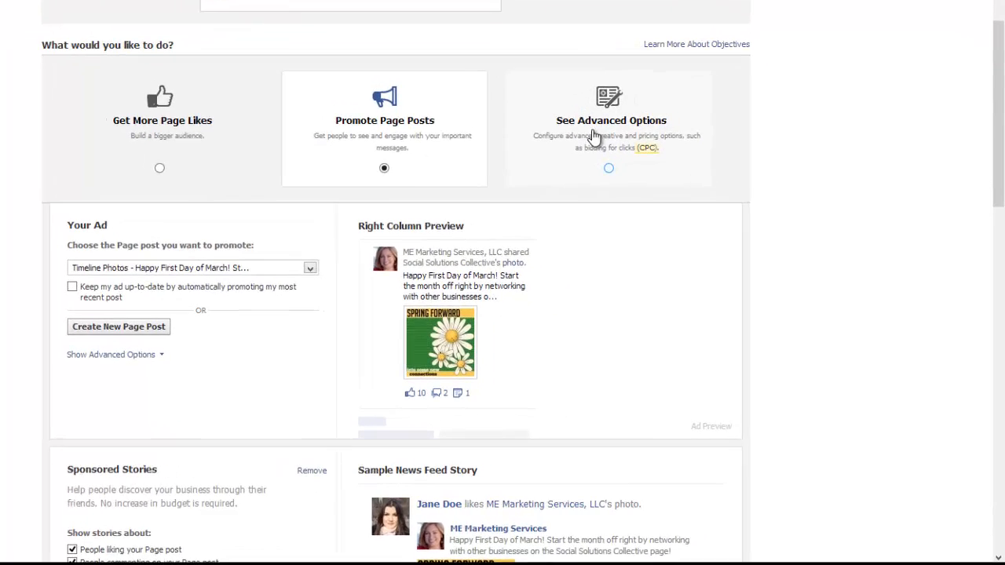
left_click(671, 193)
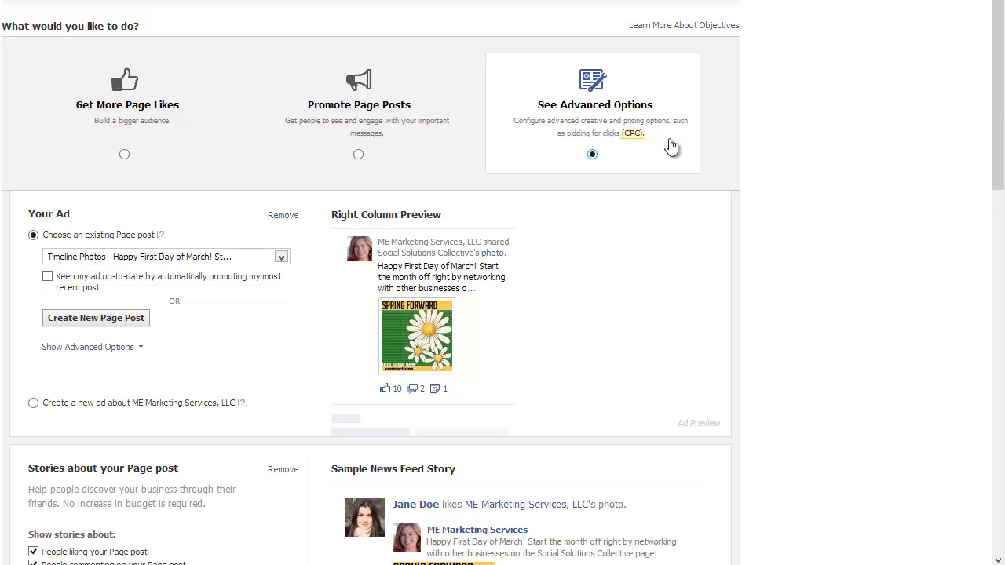
- Set the ad's objective to Get More Page Likes
left_click(135, 106)
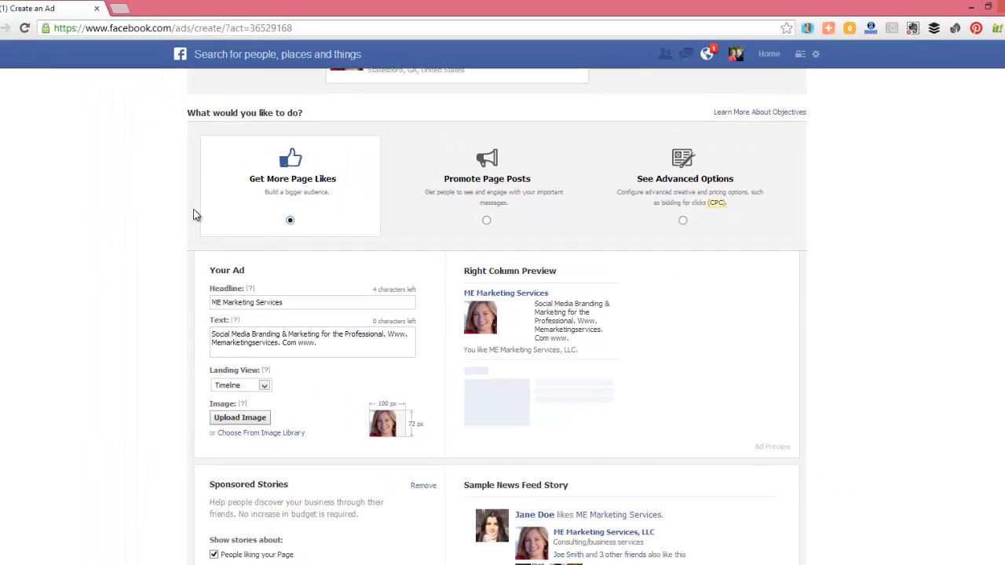
scroll(196, 215, "down", 3)
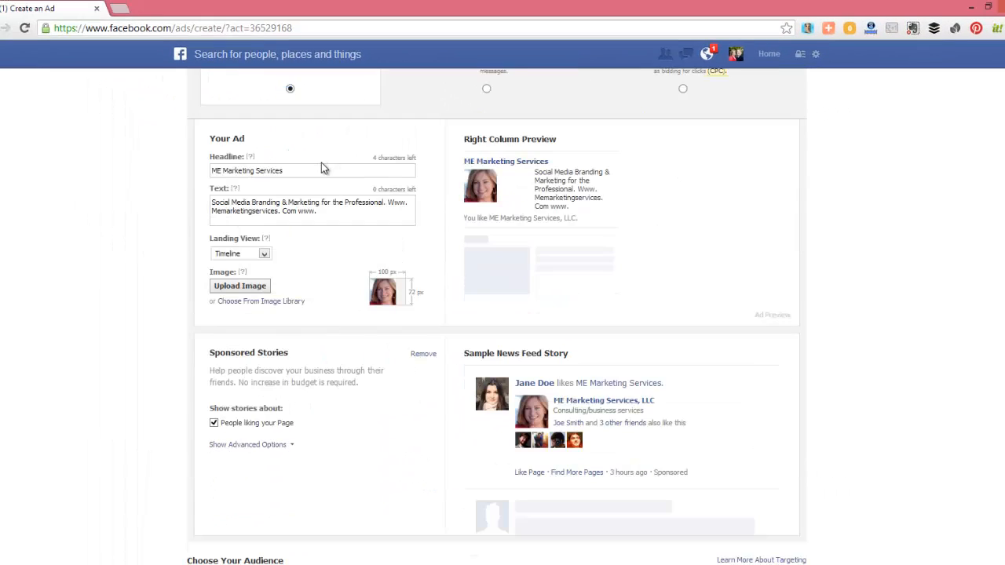
scroll(321, 168, "up", 1)
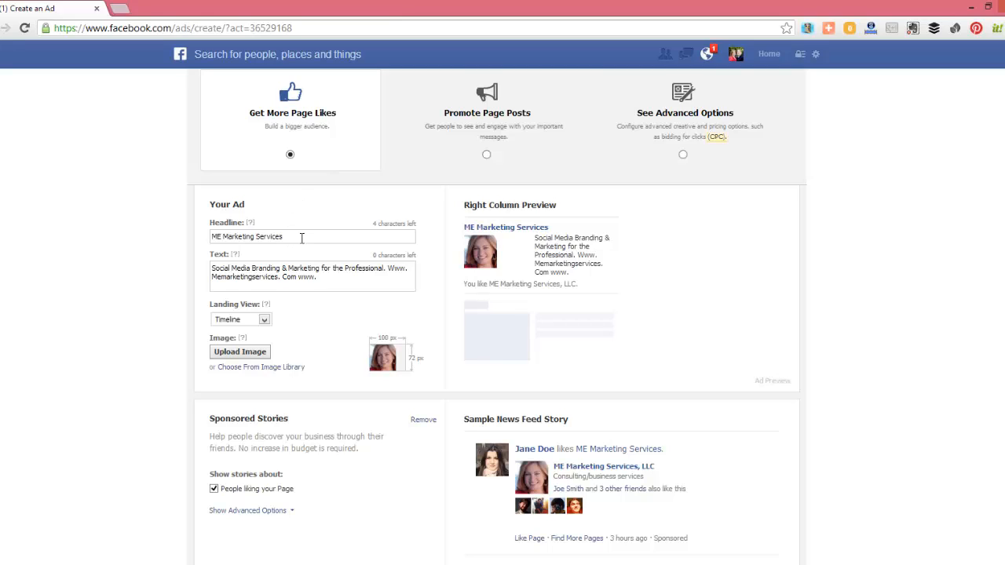
- Replace the ad's headline with "FREE Social Media Tips"
mouse_move(414, 225)
left_mouse_down()
mouse_move(375, 223)
mouse_move(420, 225)
left_mouse_up()
left_click(420, 225)
left_click_drag(291, 236, 206, 238)
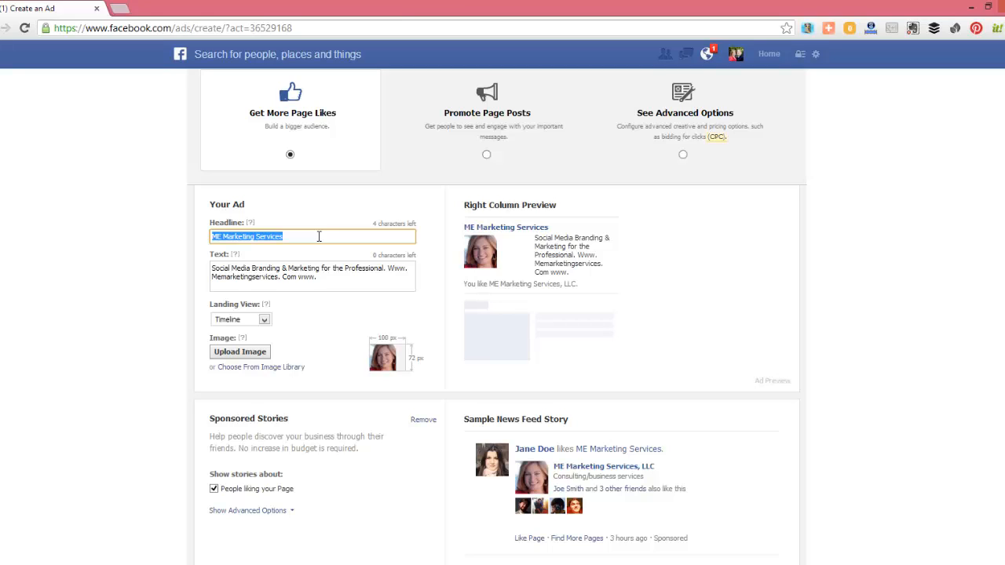
type("FREE So")
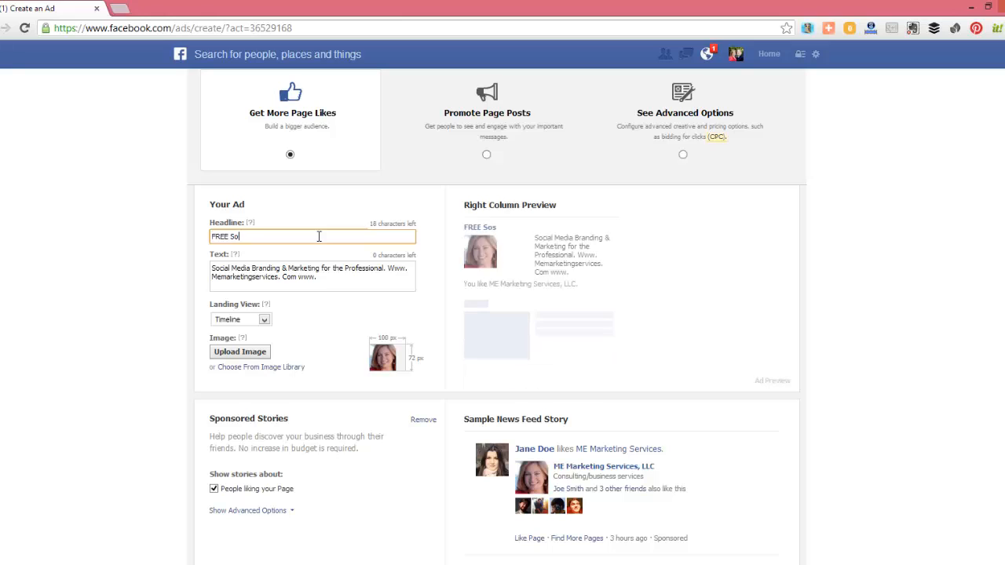
type("cial Me")
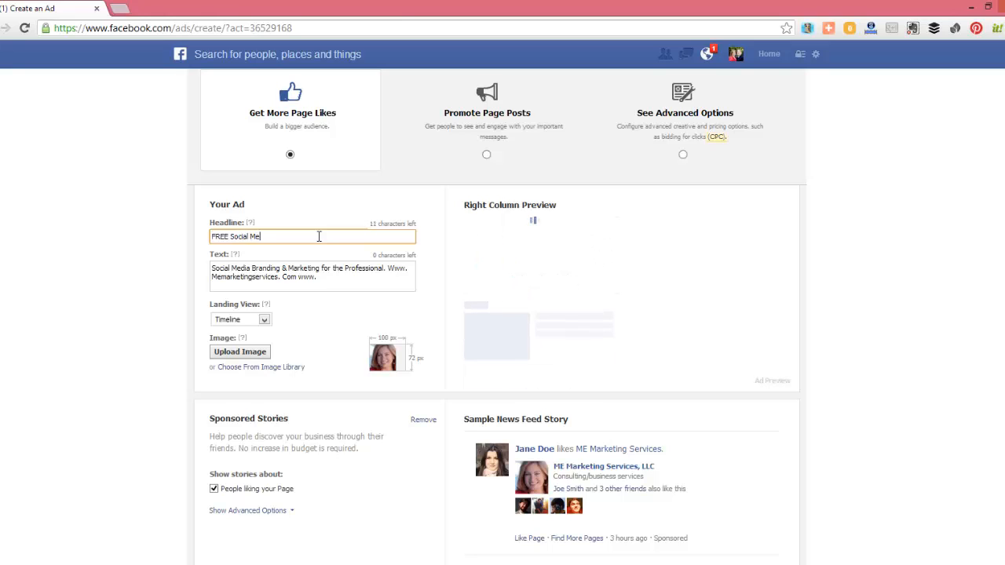
type("dia Tips")
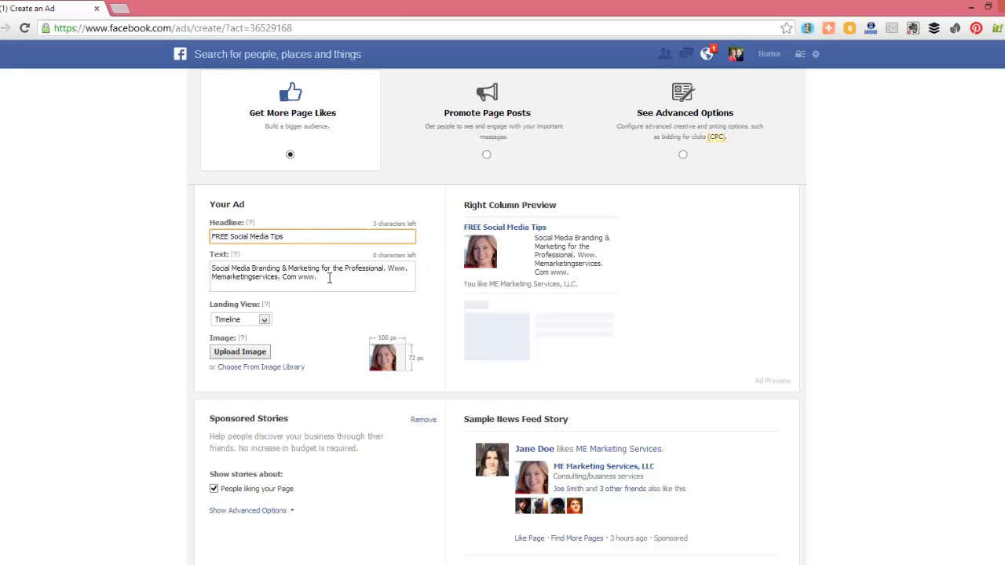
- Replace the ad's text with "Struggling with social media? Download FREE social media tips for your business!"
left_click_drag(328, 278, 186, 270)
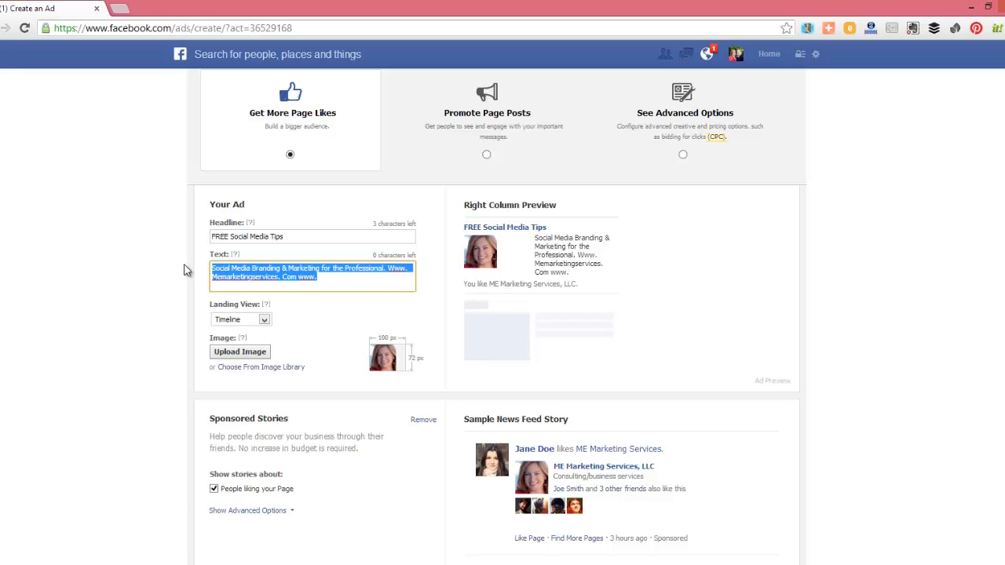
key("BackSpace")
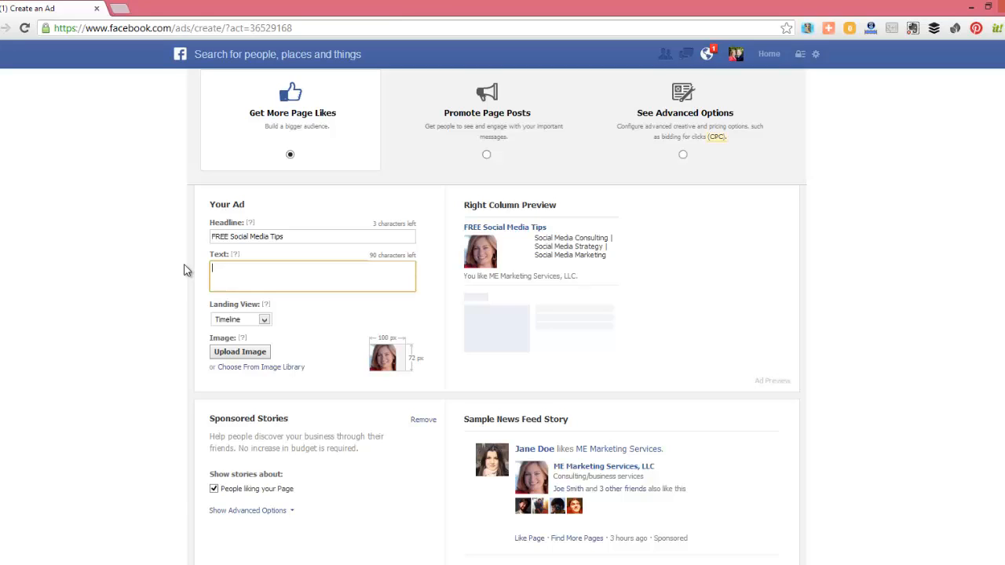
type("Sturggl")
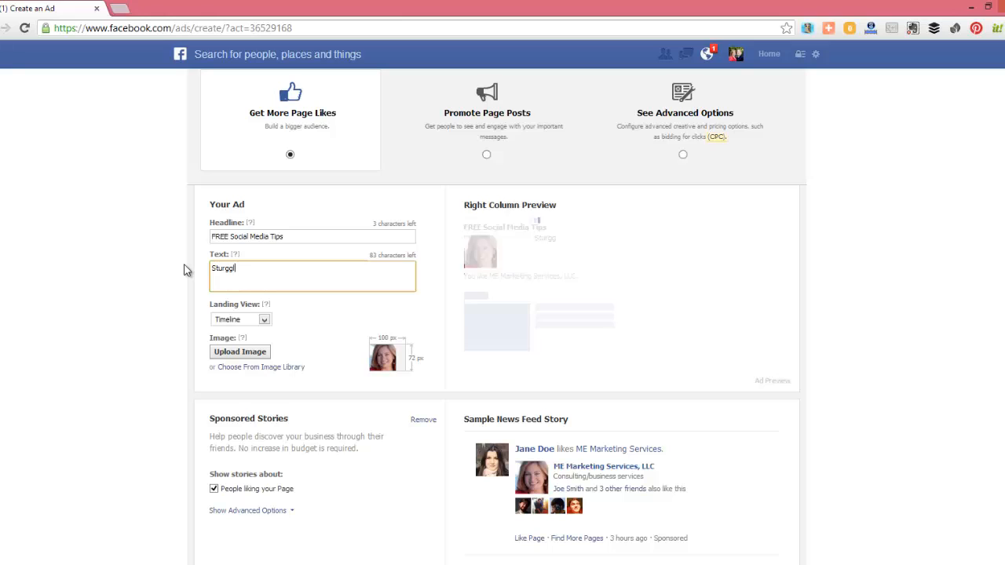
key("BackSpace")
key("BackSpace")
key("BackSpace")
key("BackSpace")
key("BackSpace")
key("BackSpace")
type("tru")
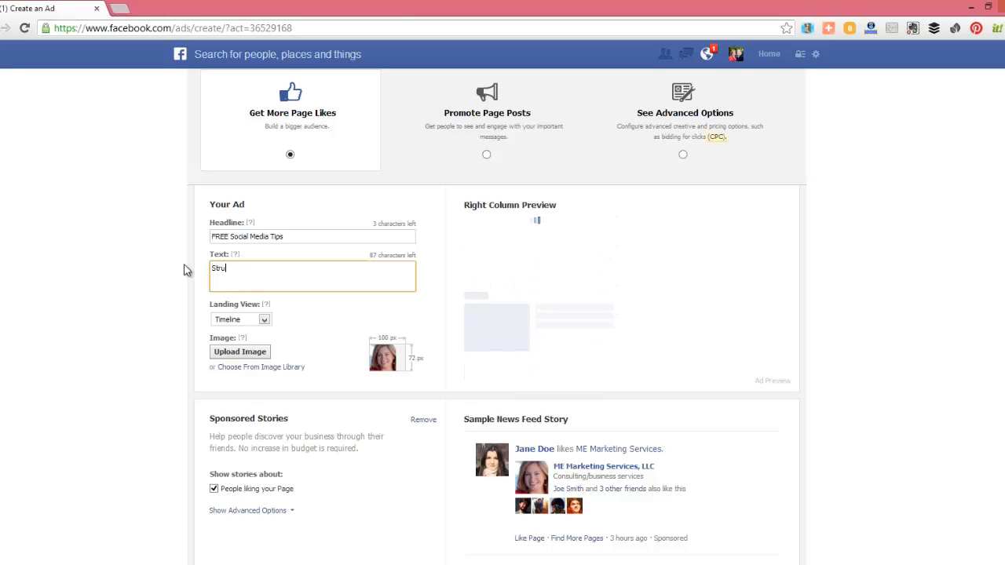
type("ggling with social")
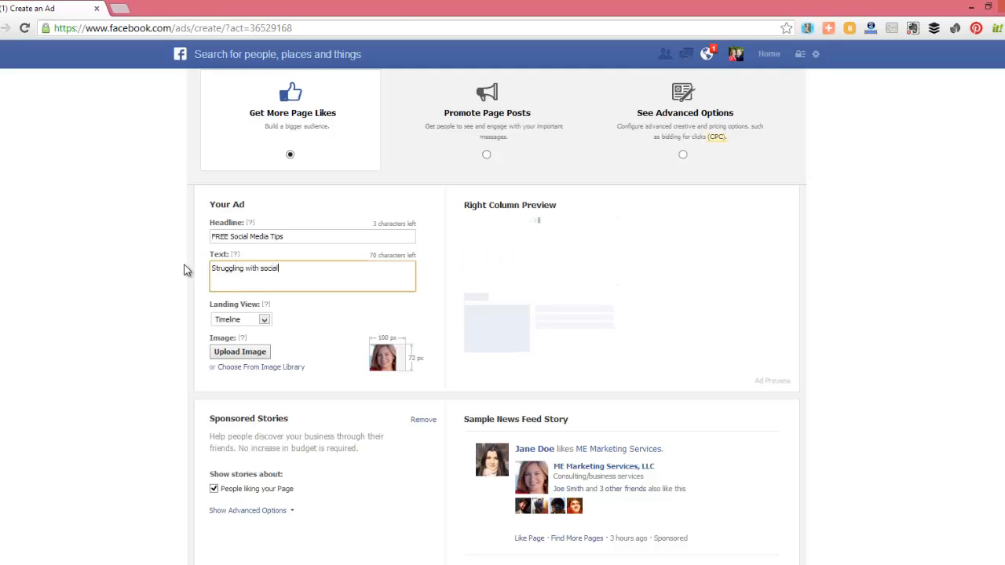
type(" media?  Do")
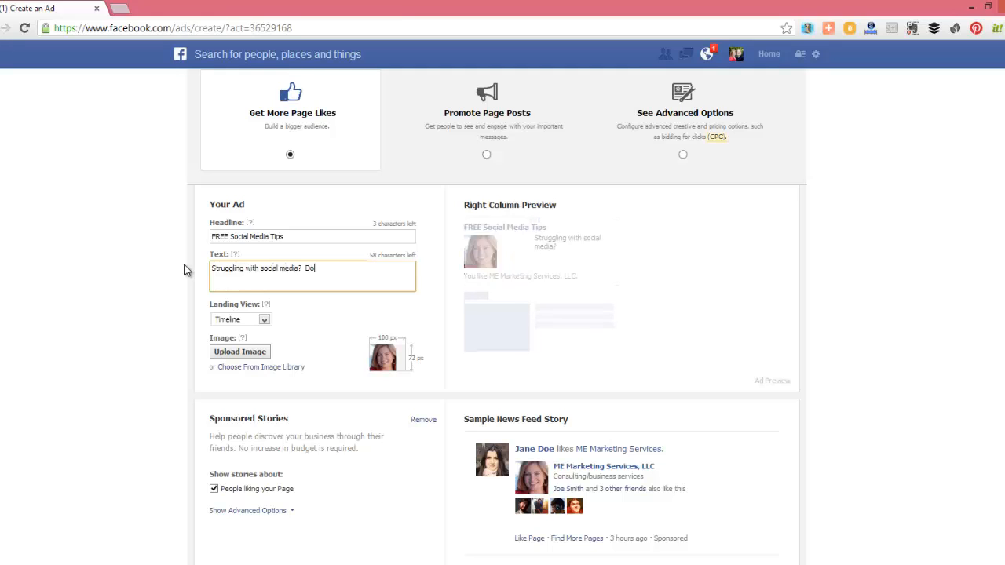
type("wnload FR")
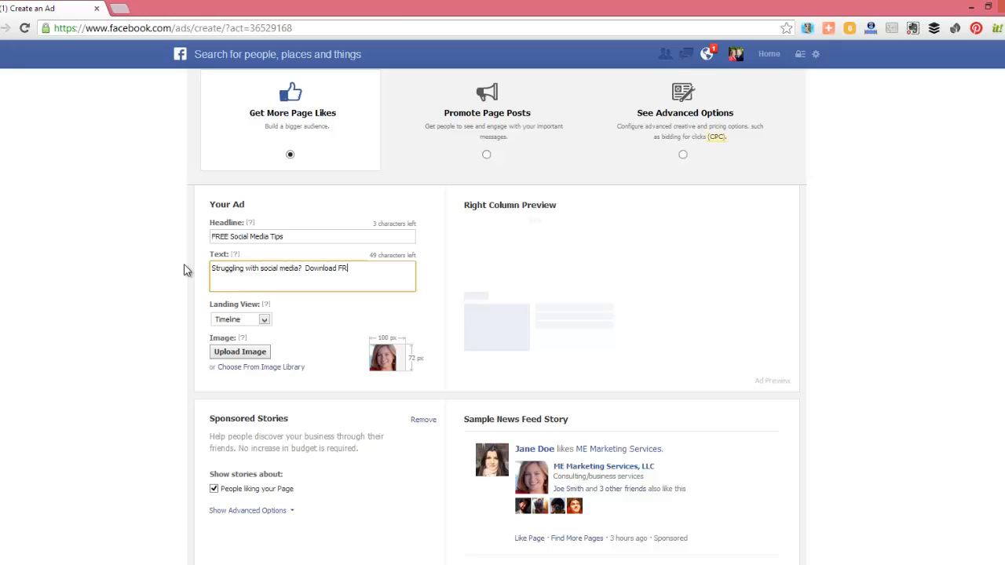
type("EE")
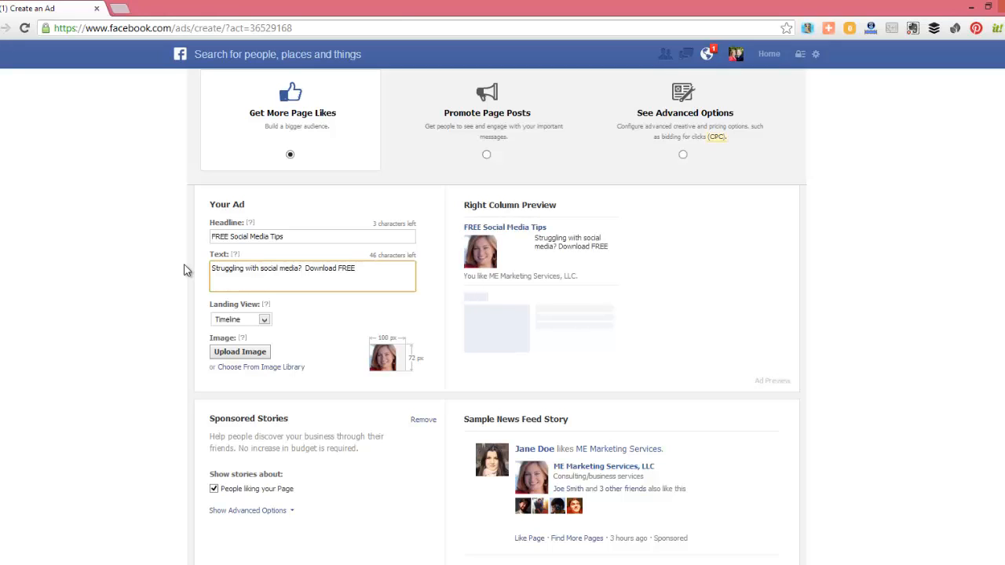
type(" so")
type("cial medi")
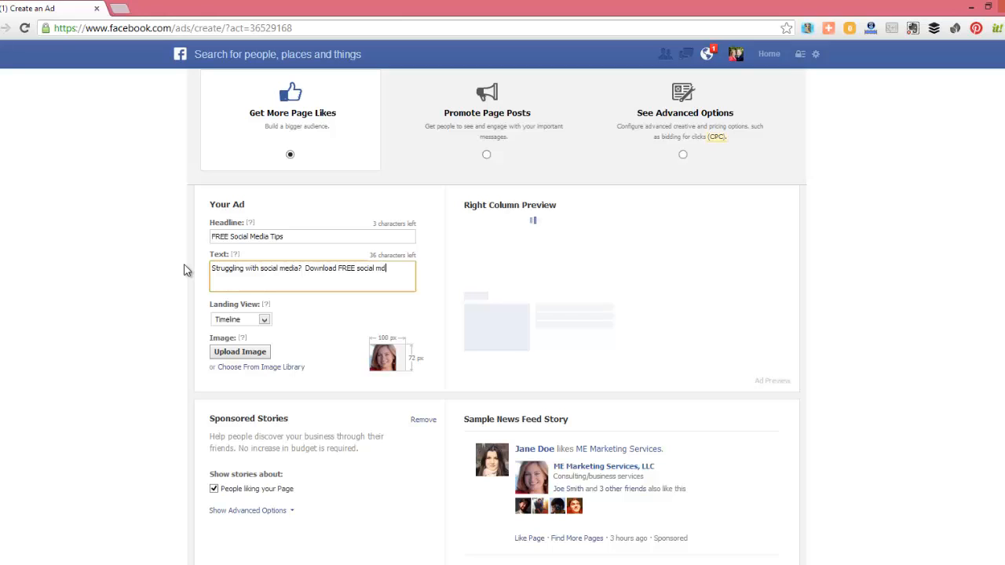
type("a tips")
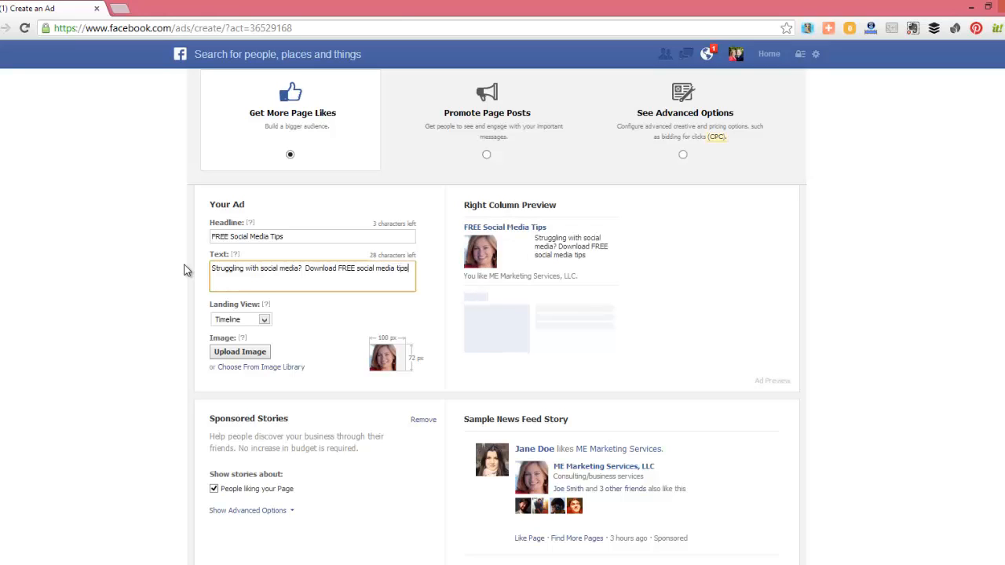
type(" for your b")
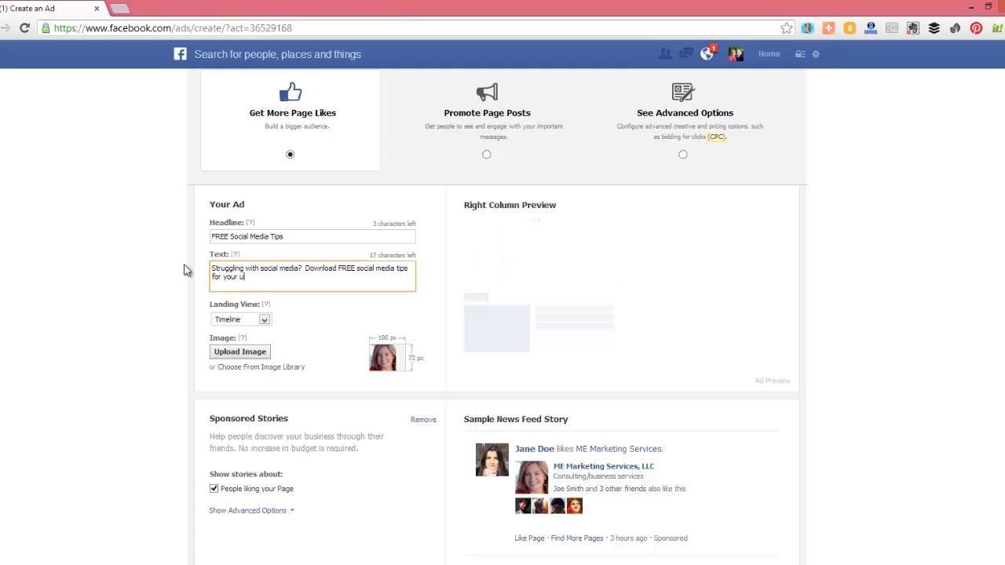
type("usiness!")
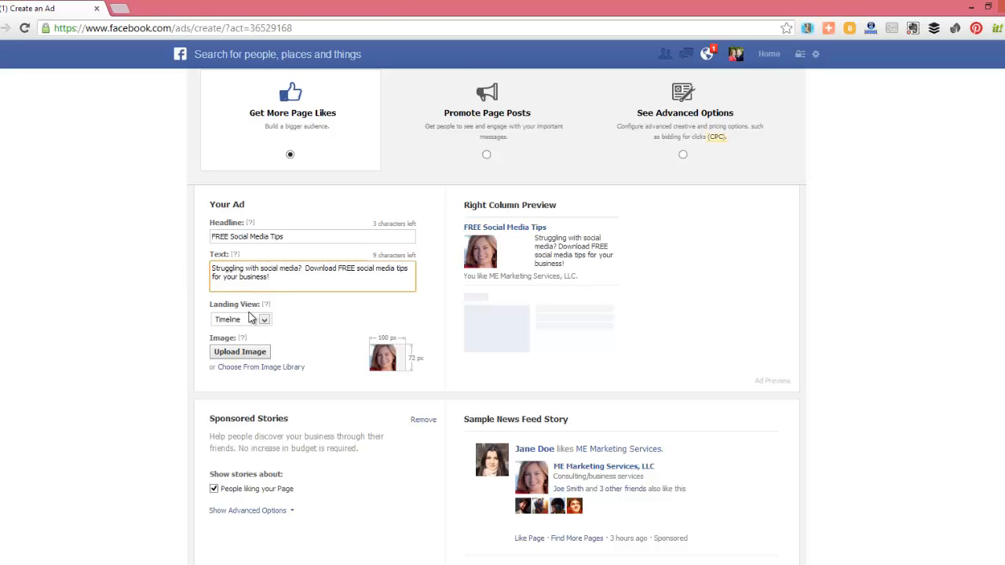
- Set the ad's landing view to FREE OFFER
mouse_move(267, 312)
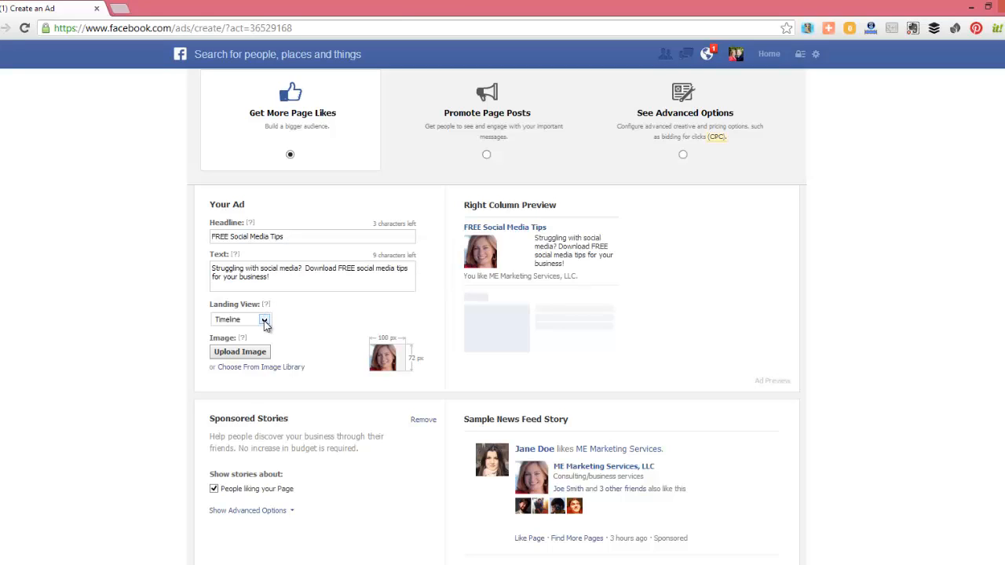
left_click(265, 320)
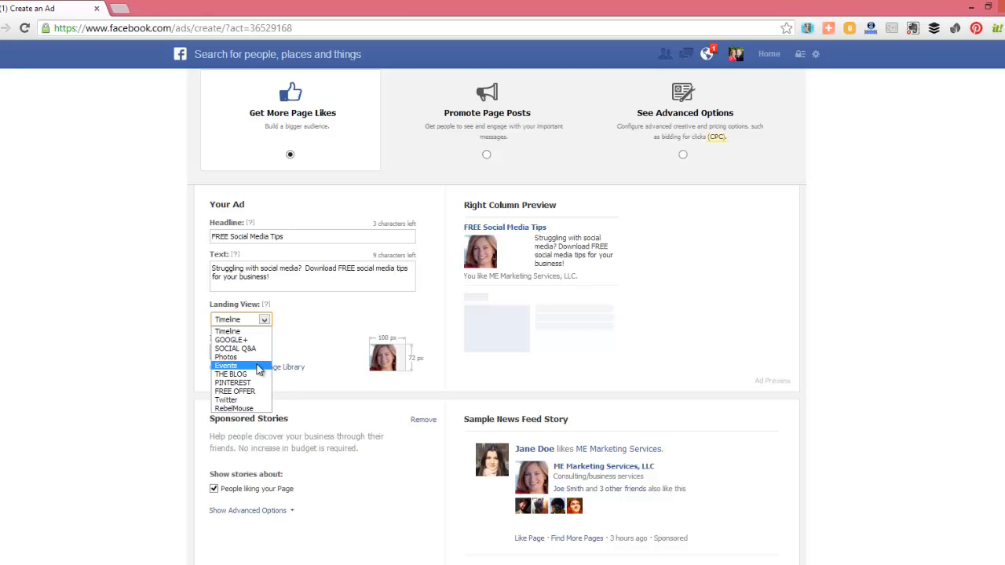
left_click(257, 395)
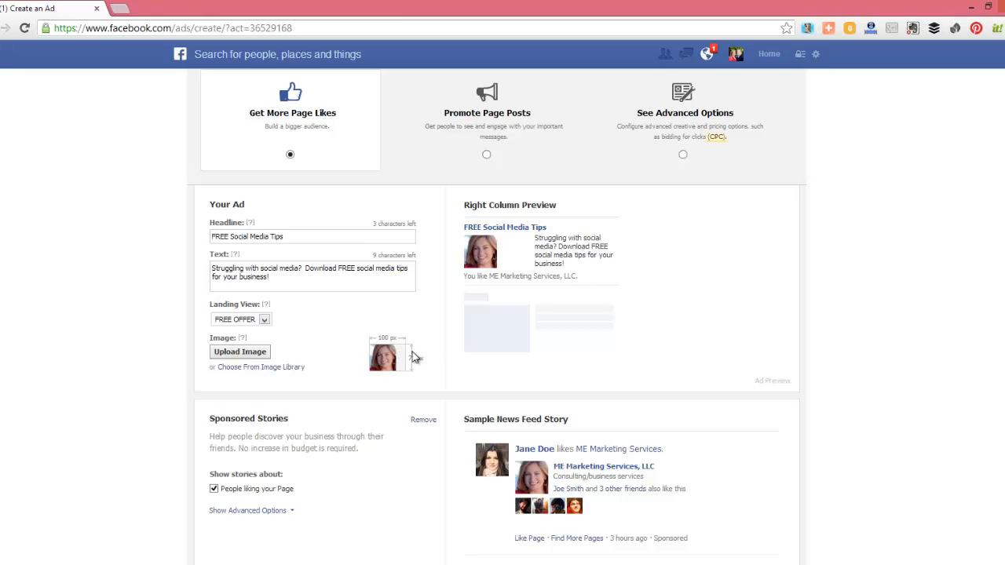
- Replace the ad's image with the red-bordered portrait of the smiling woman from the image library
left_click(272, 366)
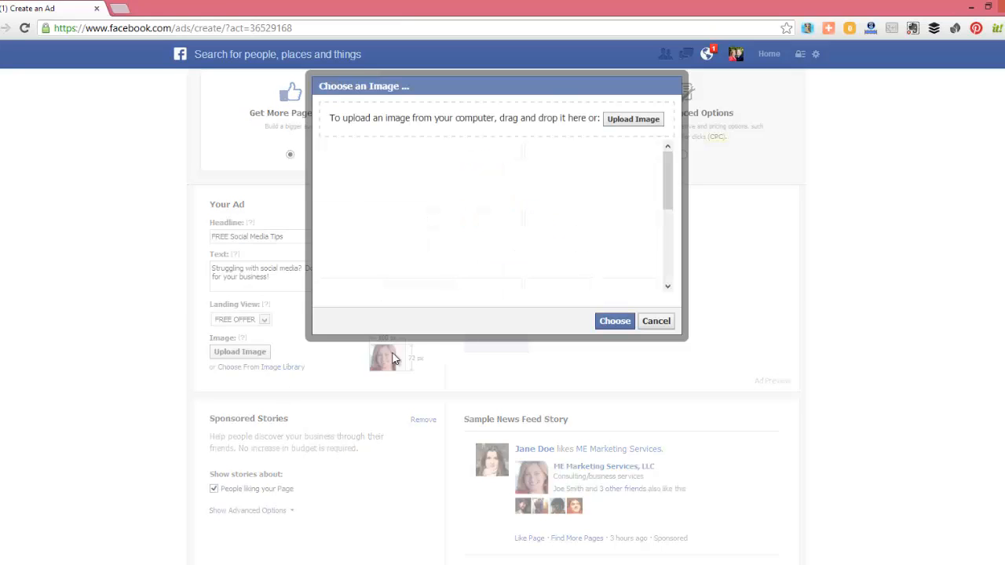
left_click_drag(667, 192, 664, 232)
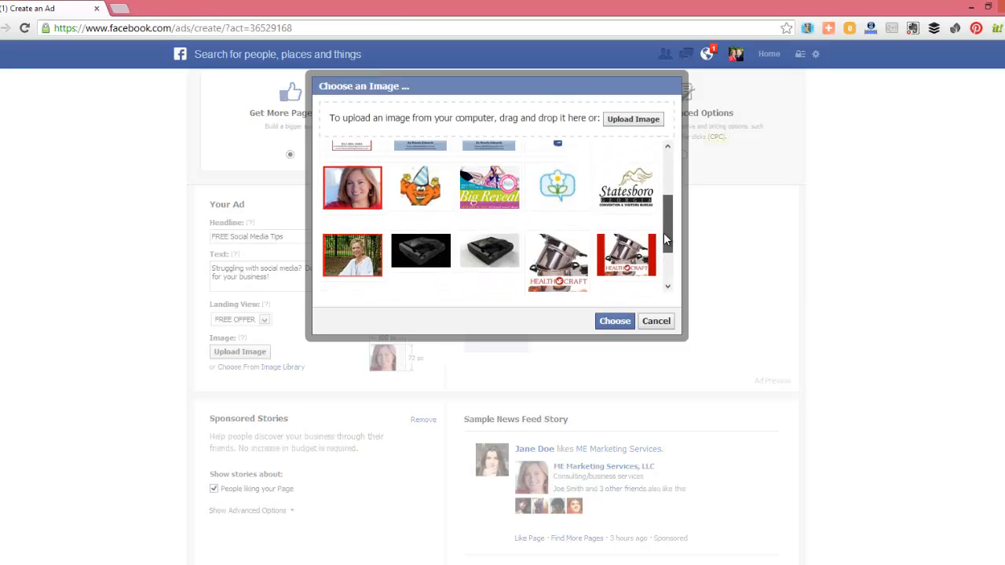
left_click(341, 194)
left_click(610, 323)
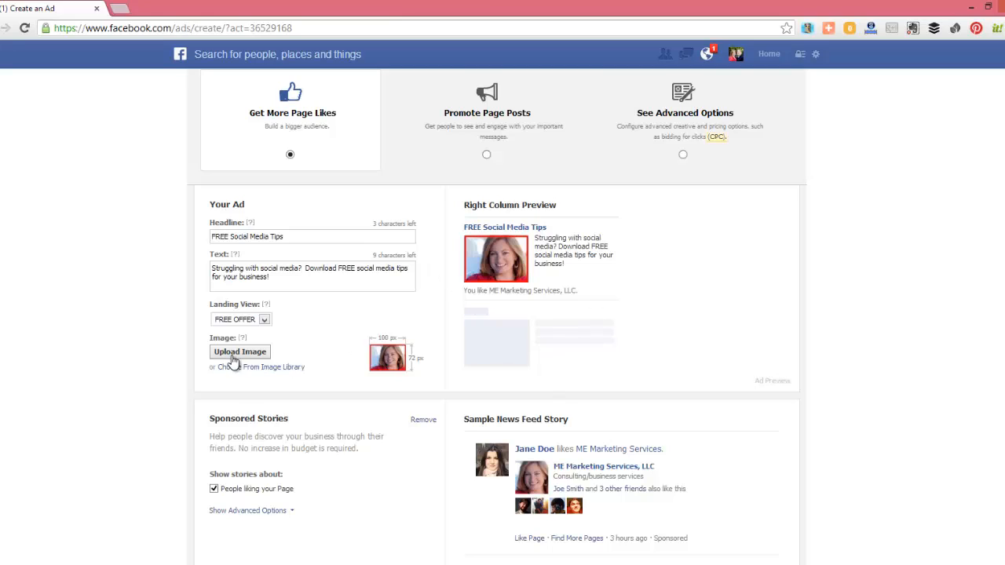
- Set the audience's minimum age to 35, leaving the maximum age open
scroll(276, 309, "down", 3)
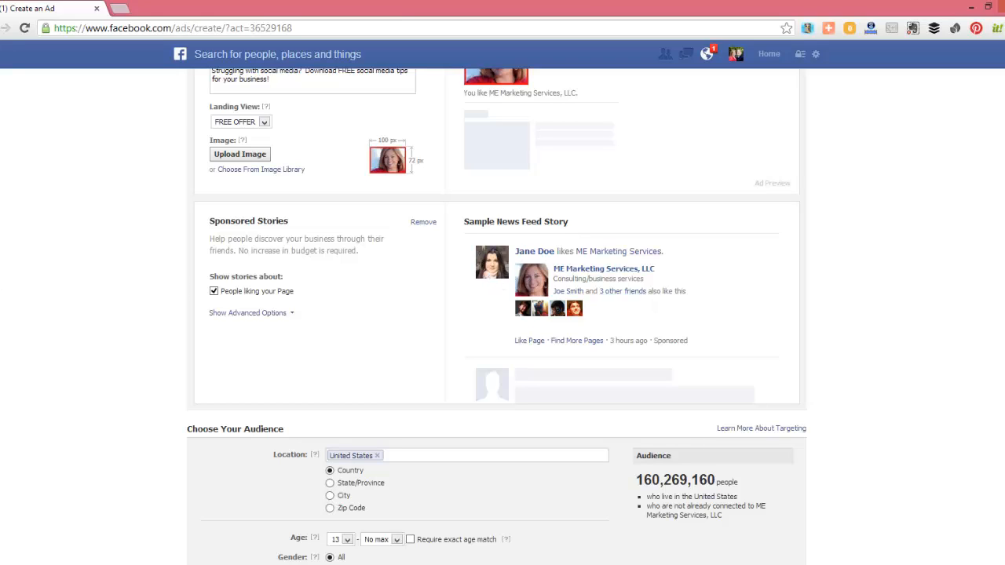
scroll(49, 266, "down", 4)
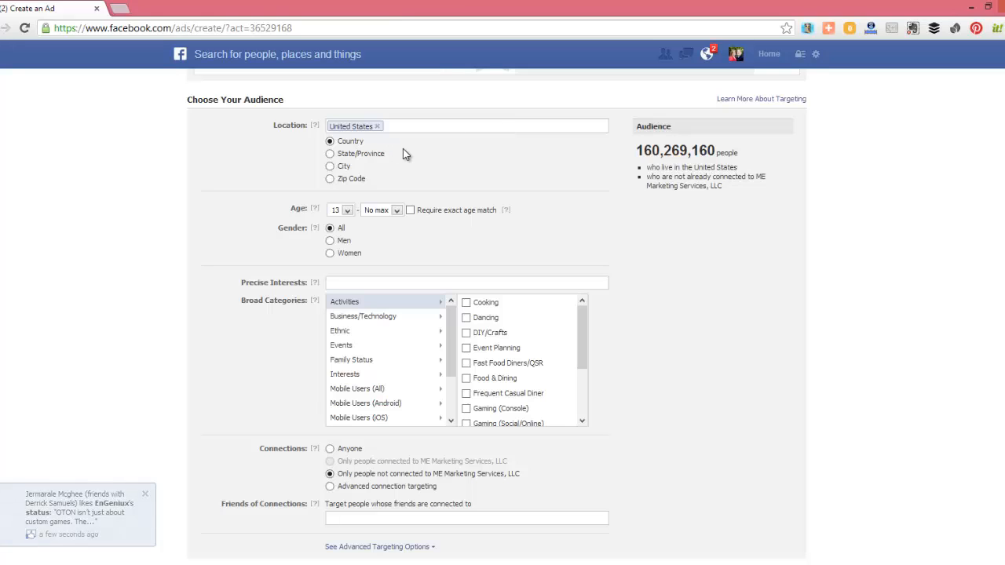
left_click(347, 211)
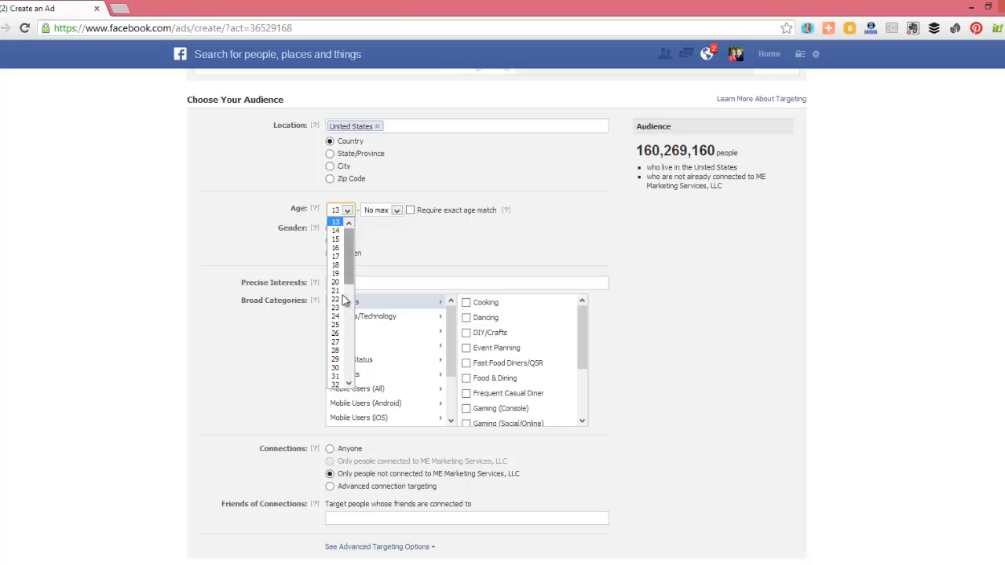
left_click(347, 385)
left_click(336, 384)
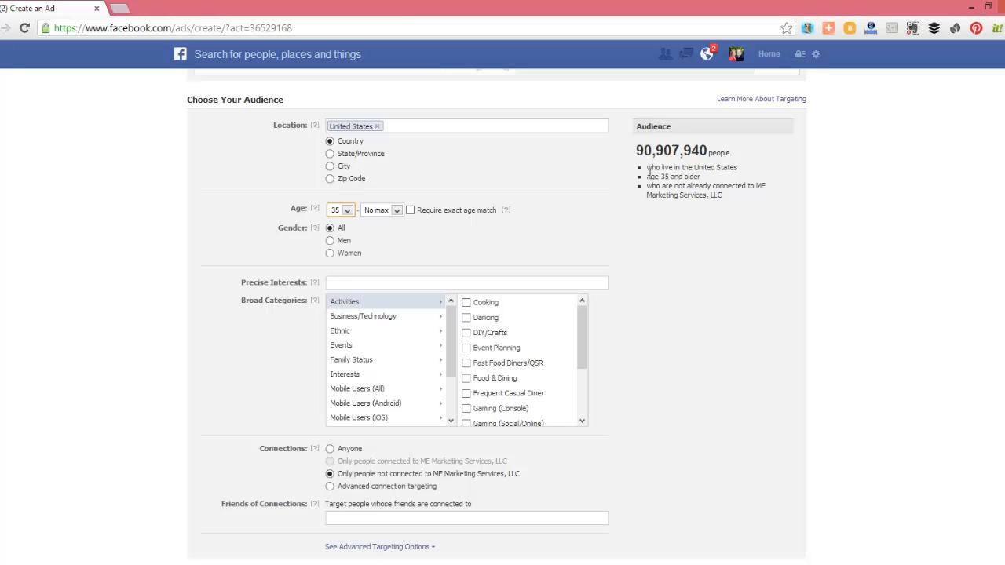
- Search the precise interests for "fortune 500" and add #Fortune 500 to the audience targeting
left_click(428, 283)
type("fortune ")
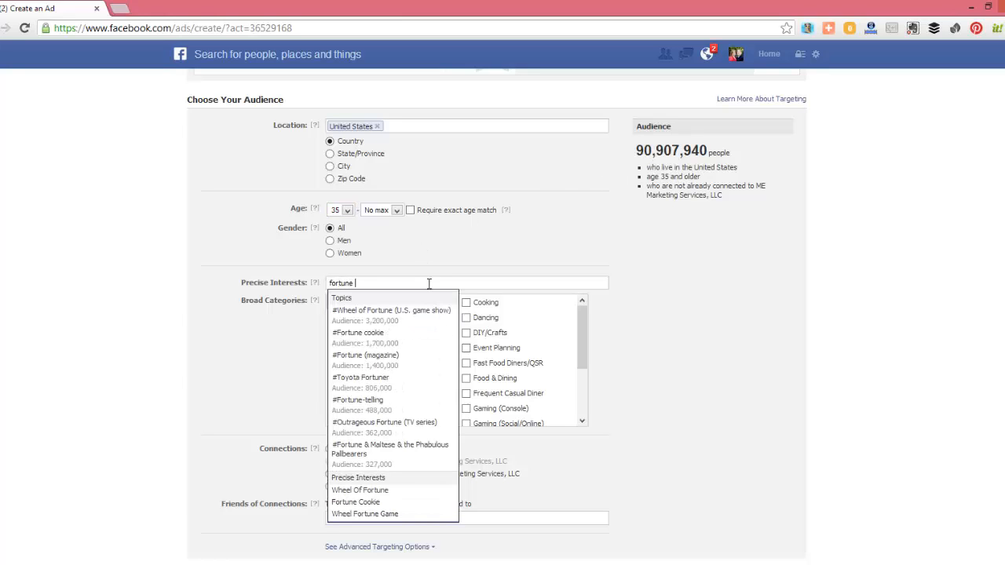
type("500")
left_click(418, 318)
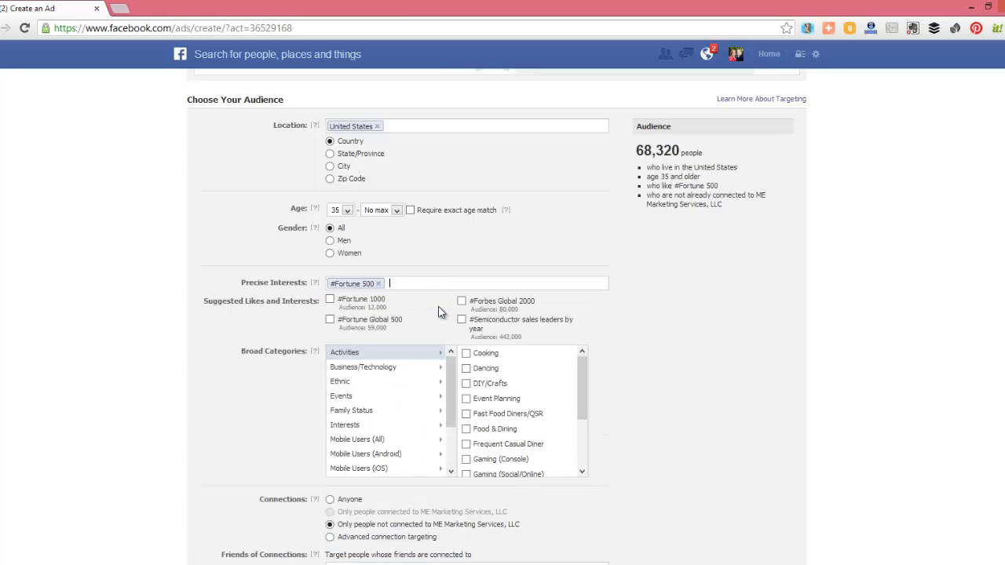
- Search the precise interests for "business owners", shorten the search to "busines", and add #Master of Business Administration
type("business owners")
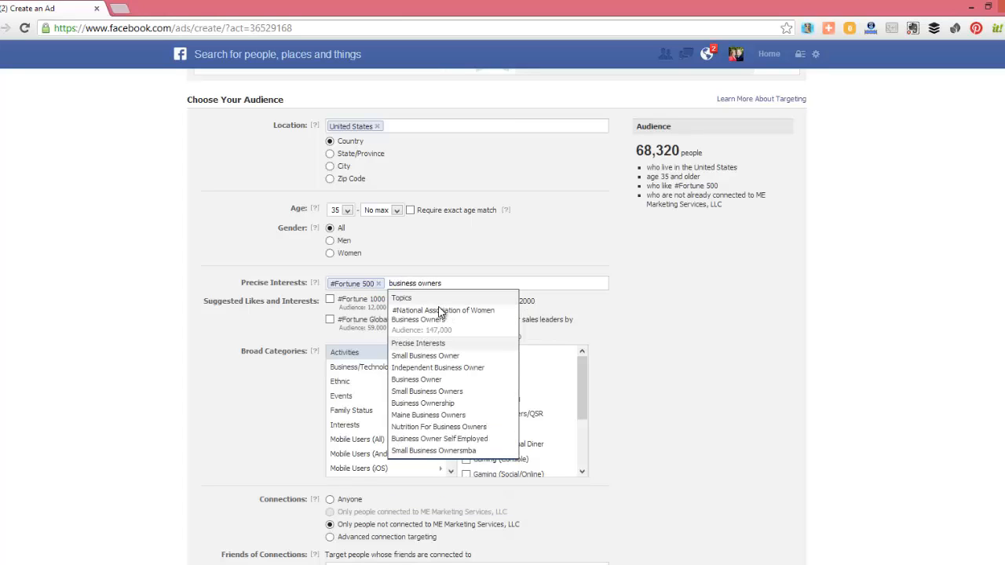
key("BackSpace")
key("BackSpace")
key("BackSpace")
key("BackSpace")
key("BackSpace")
key("BackSpace")
key("BackSpace")
key("BackSpace")
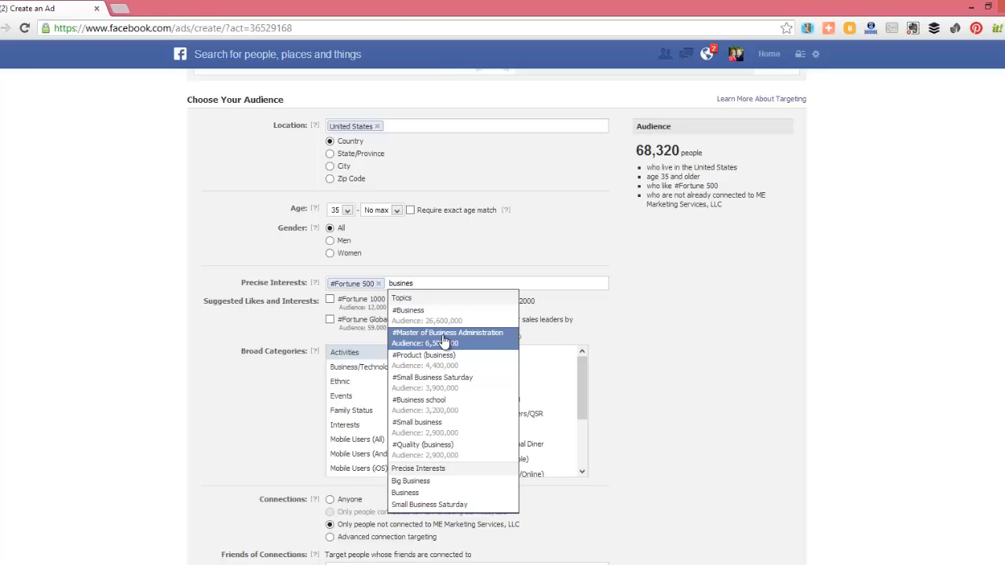
left_click(445, 340)
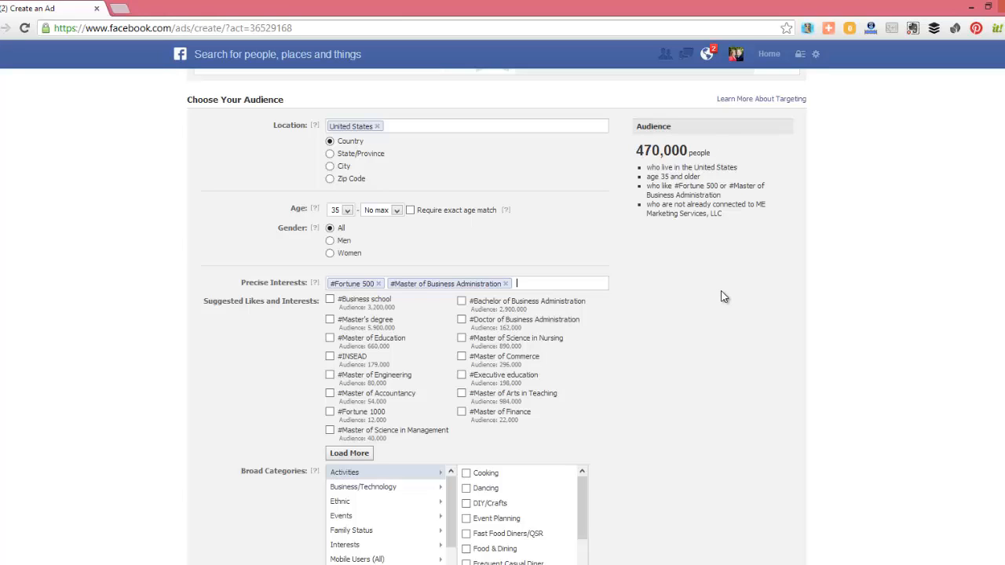
- Show the advanced targeting options and limit the audience's education to College Grad
scroll(727, 299, "down", 2)
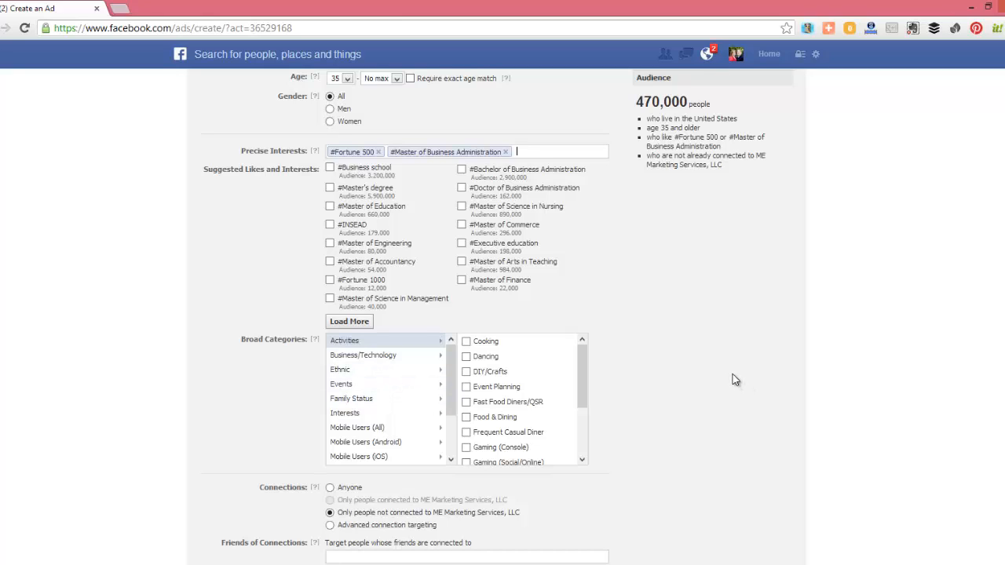
scroll(707, 354, "down", 3)
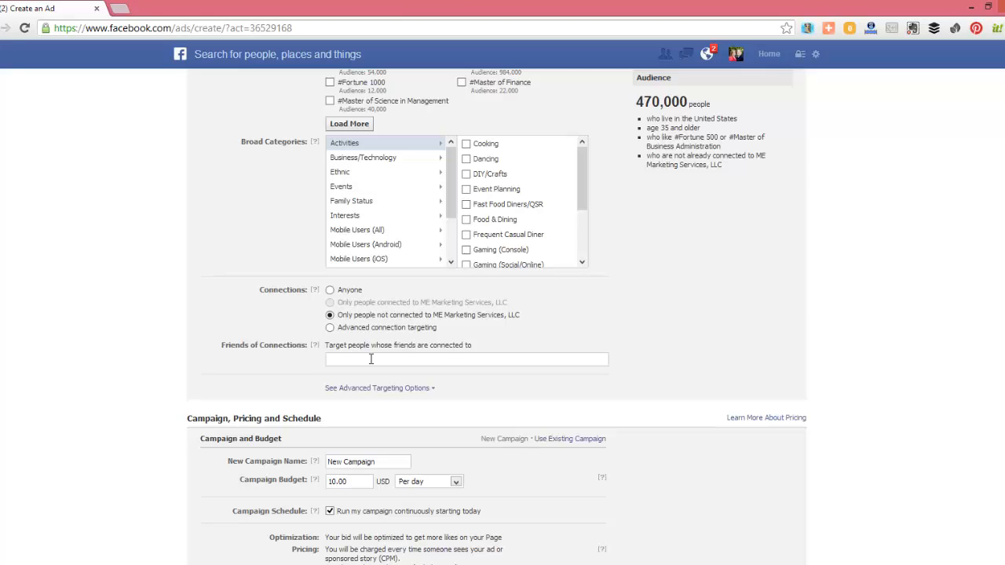
scroll(370, 359, "down", 2)
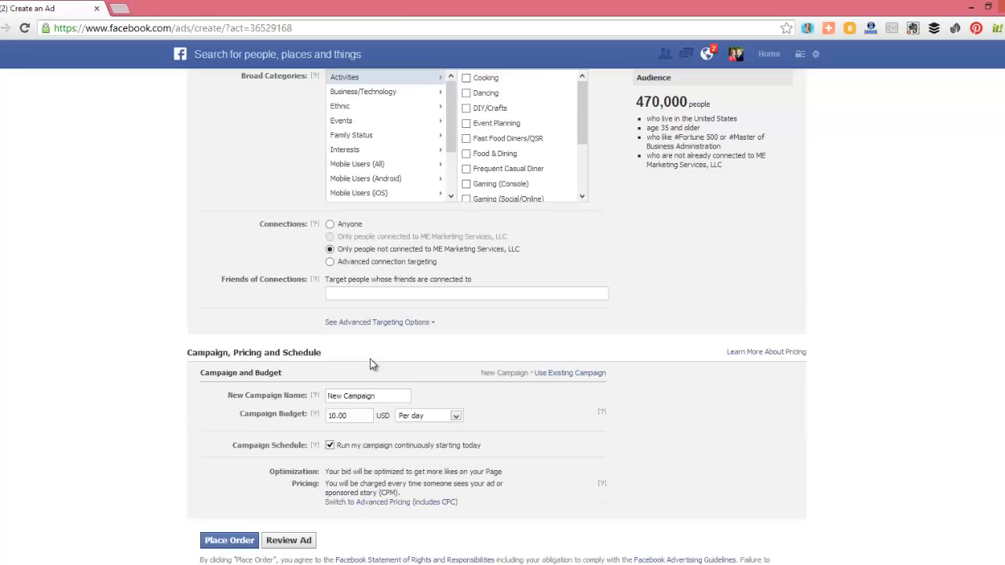
left_click(361, 257)
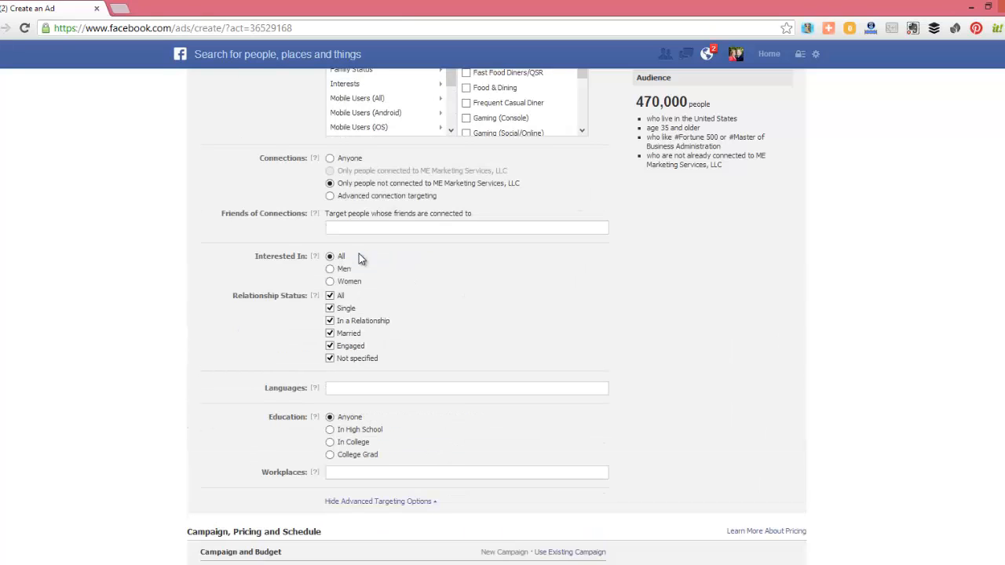
left_click(329, 456)
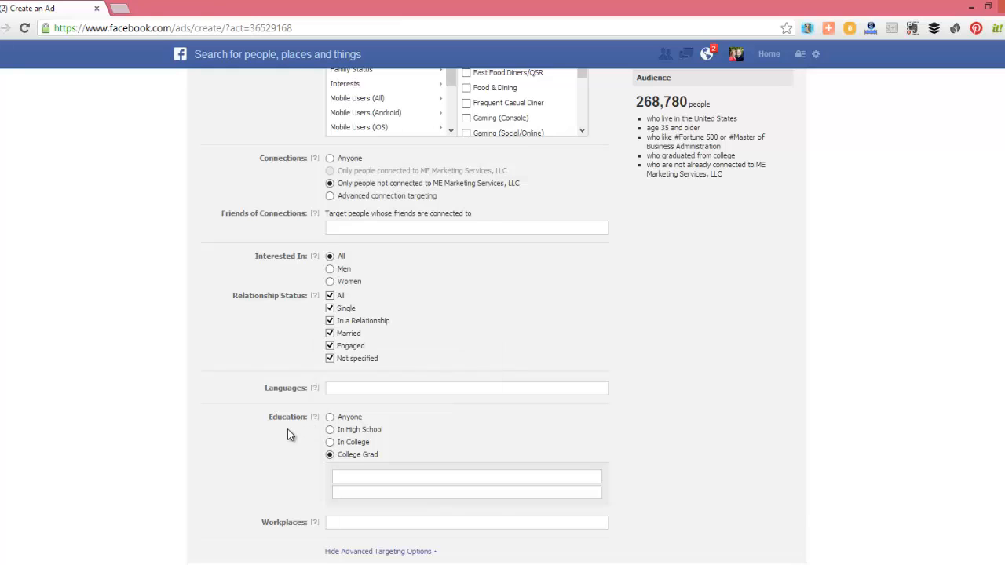
- Name the new campaign "Social Media Tips Example"
scroll(298, 429, "down", 1)
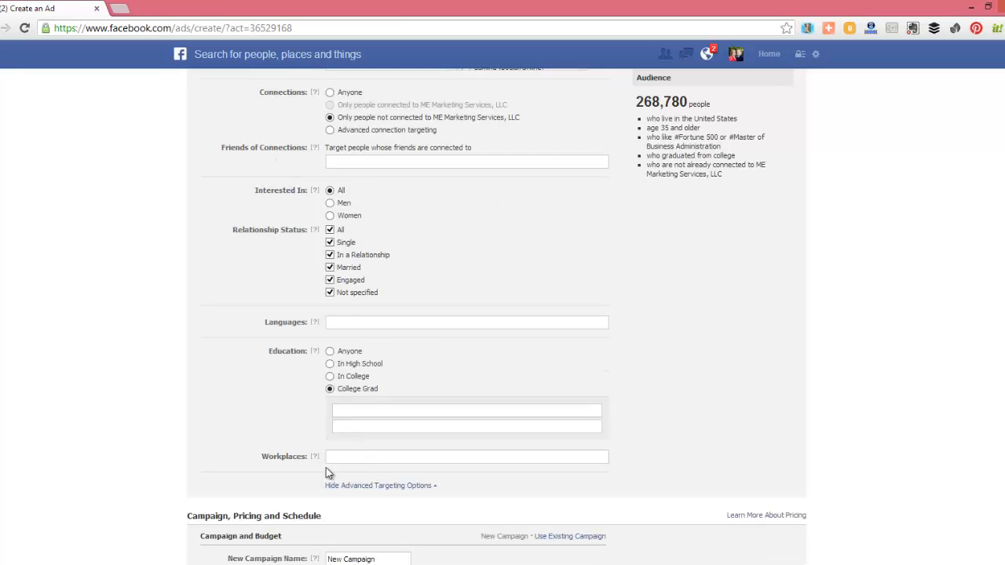
scroll(189, 341, "down", 2)
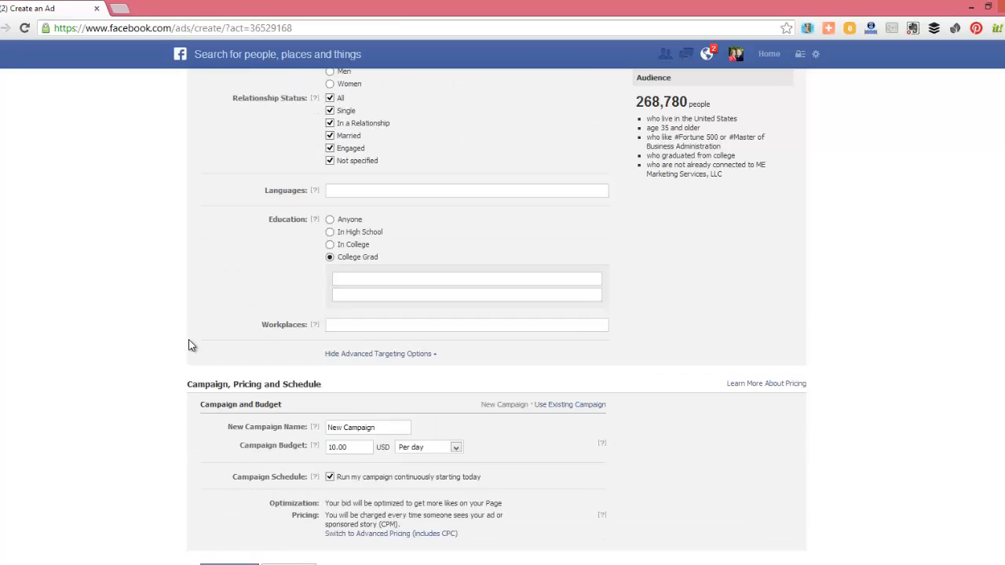
scroll(189, 346, "down", 2)
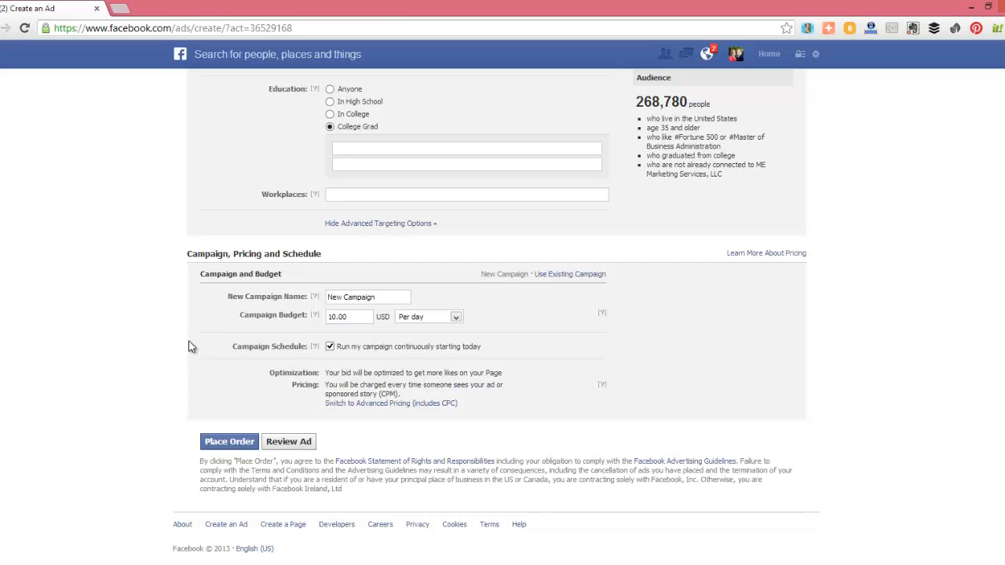
left_click(385, 297)
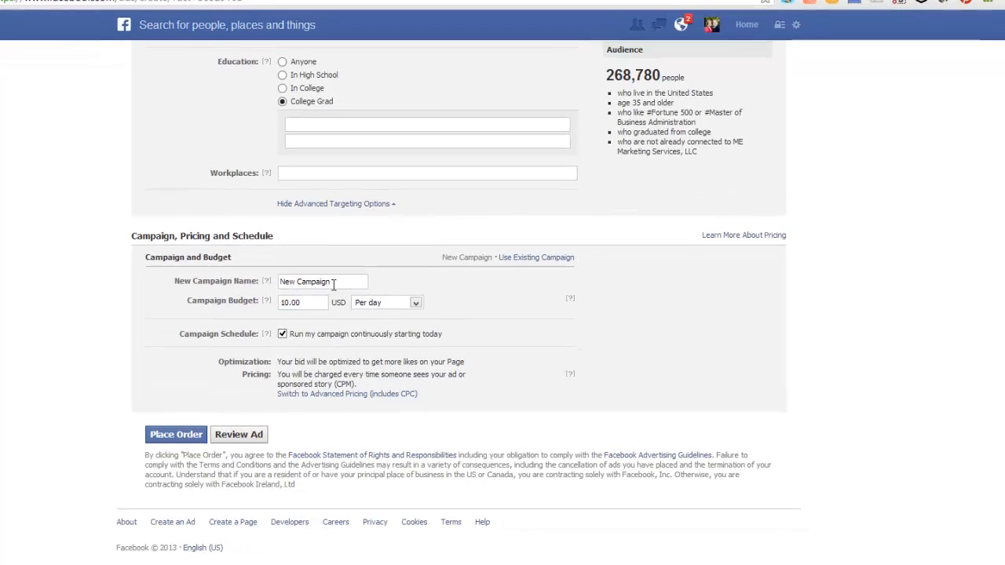
left_click_drag(334, 285, 282, 286)
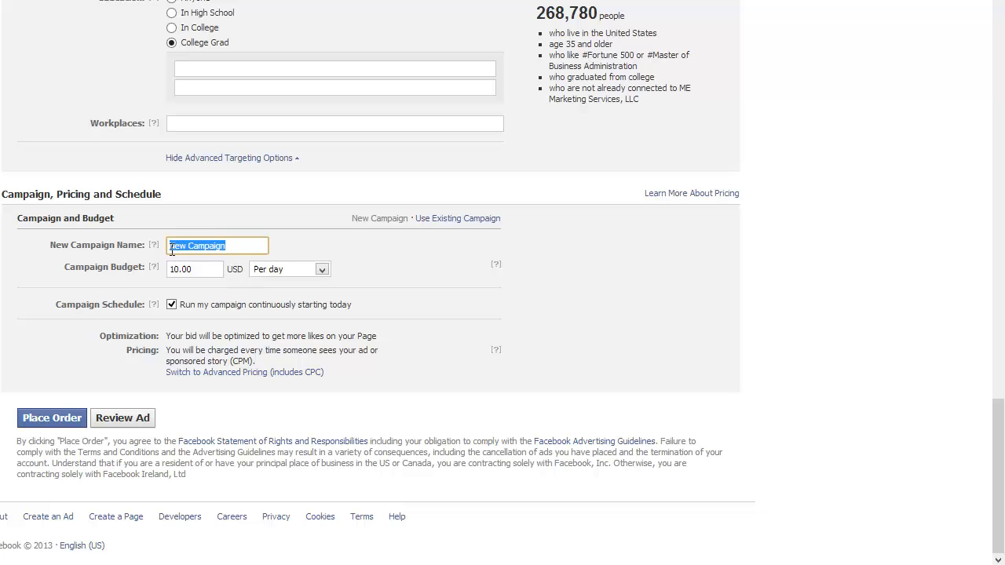
type("Soc")
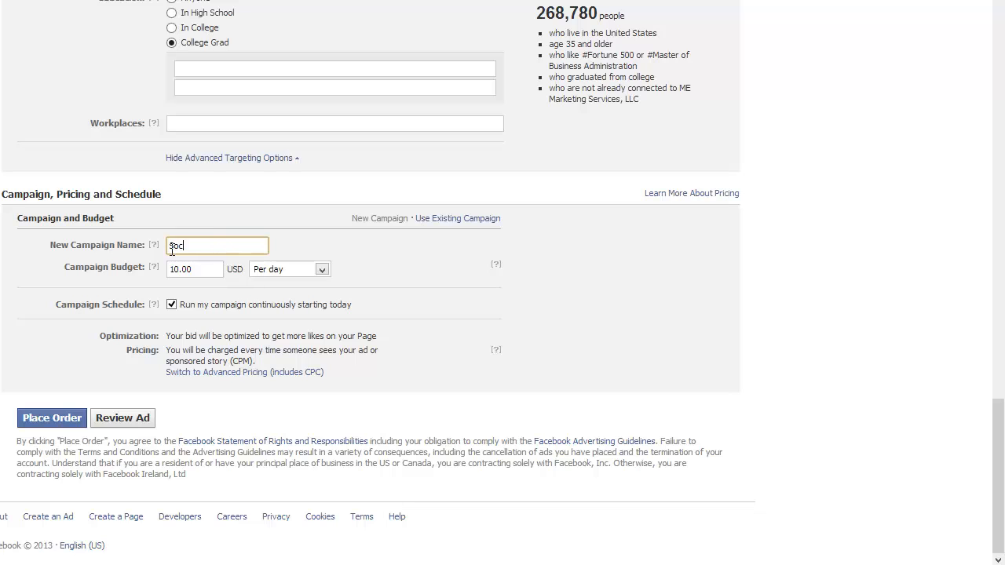
type("ial Media Tips Example")
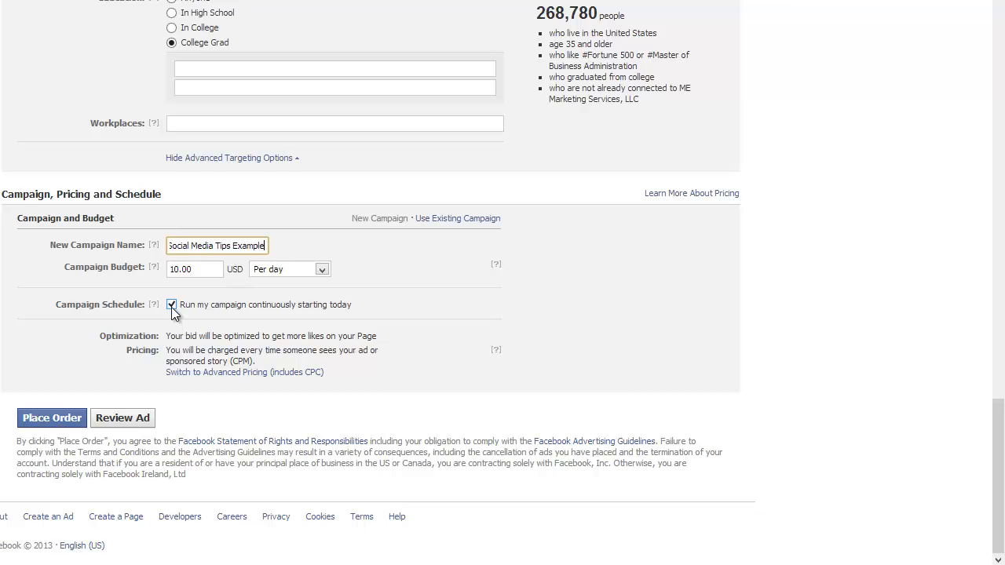
- Set the daily campaign budget to 2.00 USD
left_click(193, 270)
left_click_drag(192, 269, 170, 271)
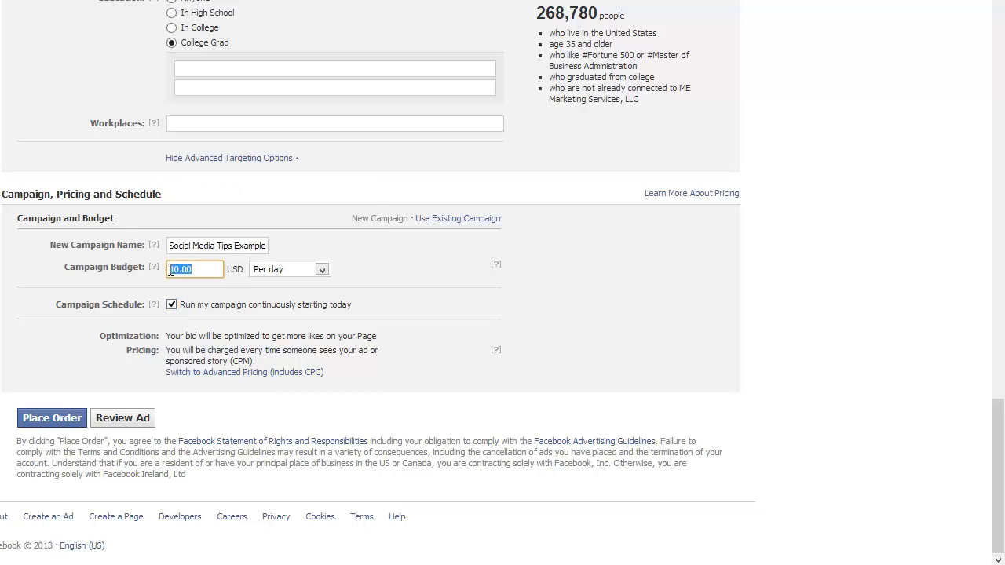
type("2.00")
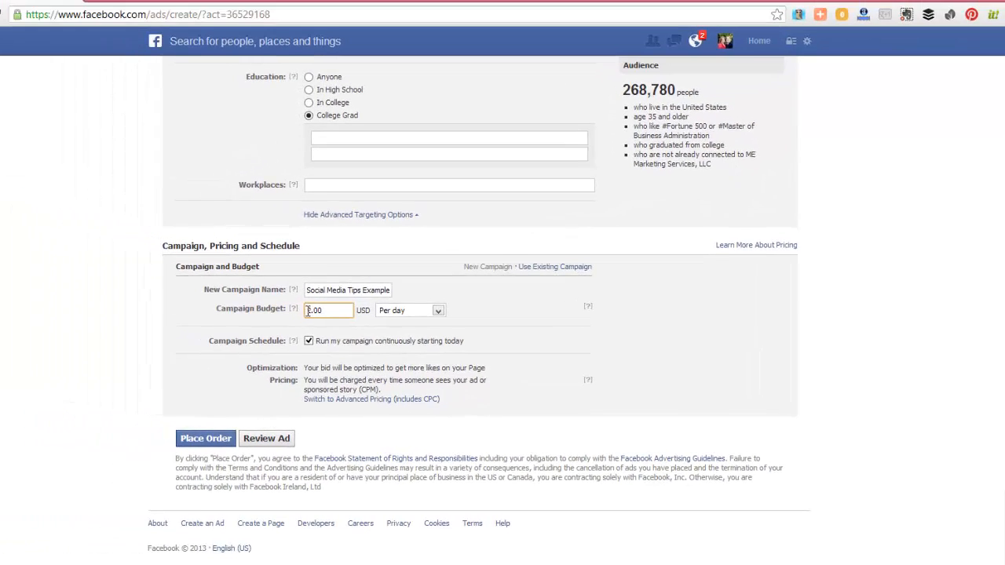
left_click(287, 348)
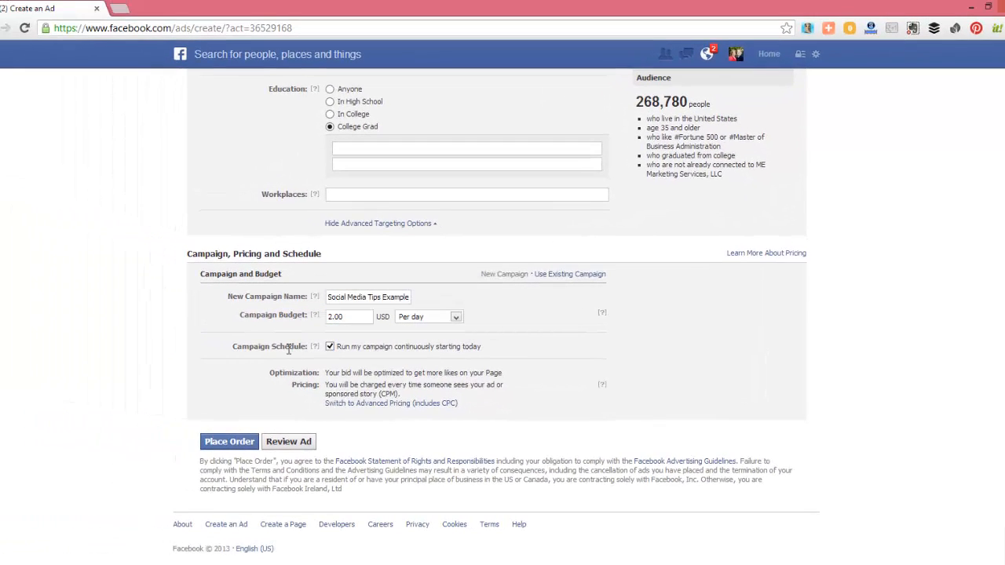
- Stop the campaign from running continuously and schedule it to end on 3/12/2013
left_click(330, 347)
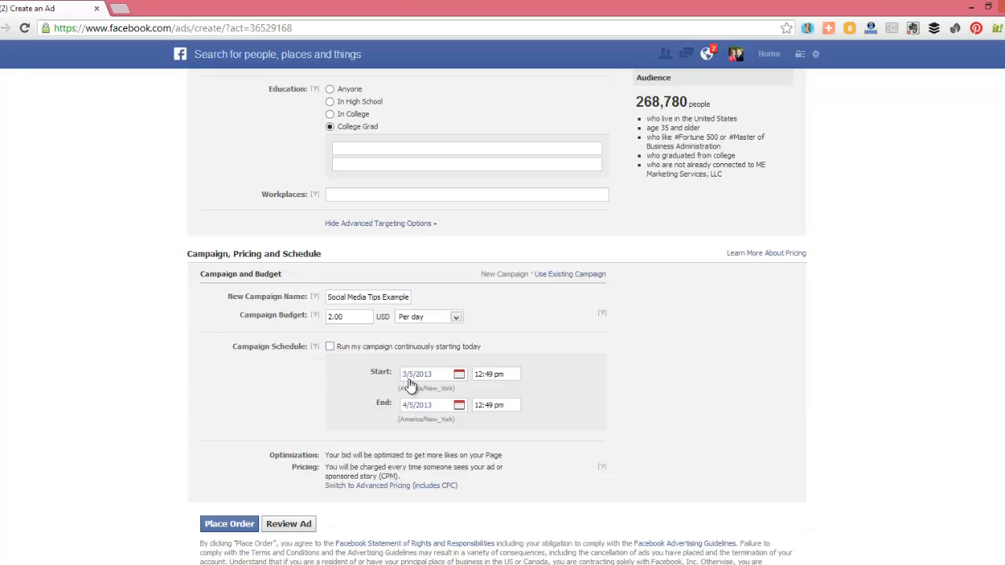
scroll(408, 383, "down", 2)
left_click(458, 339)
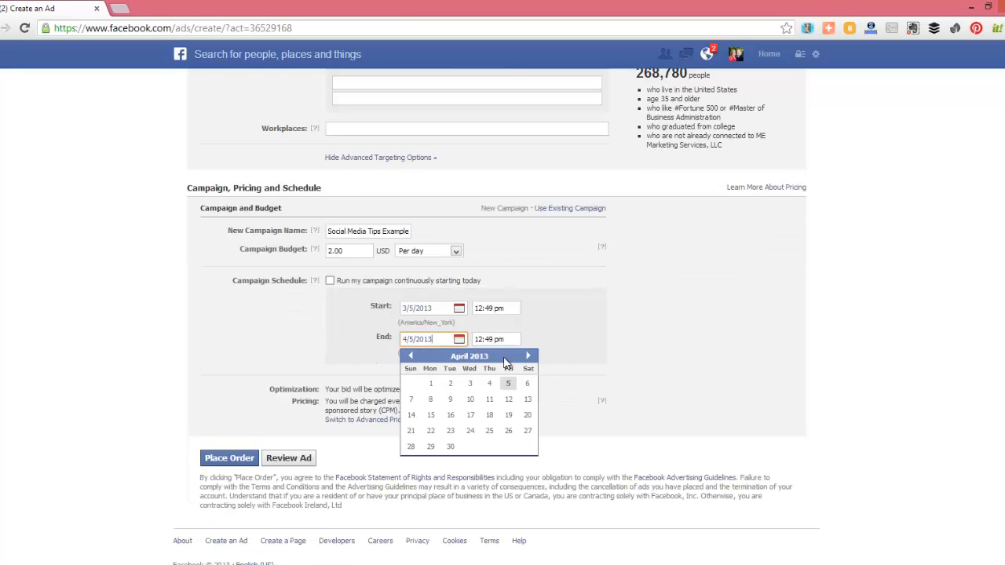
left_click(409, 357)
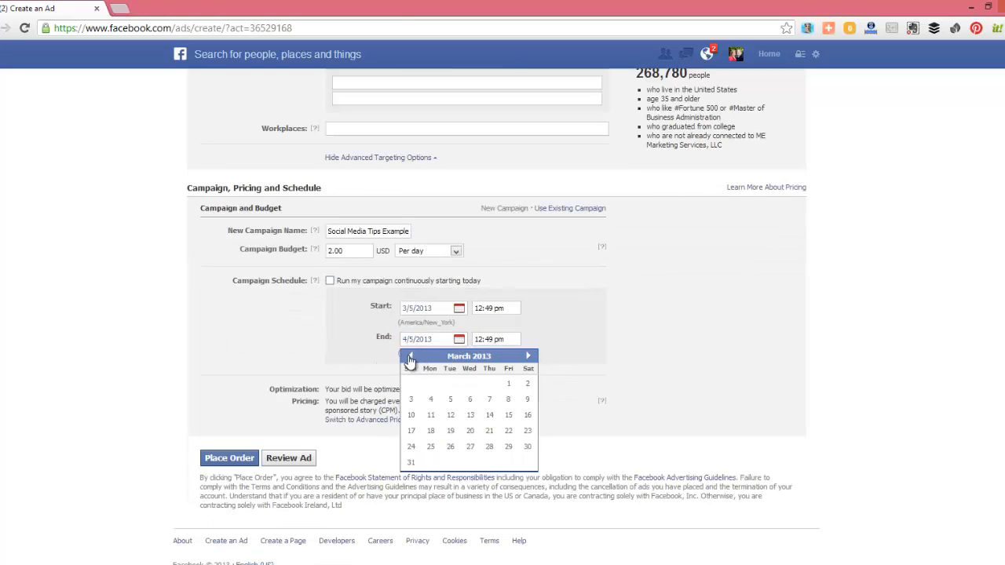
left_click(450, 414)
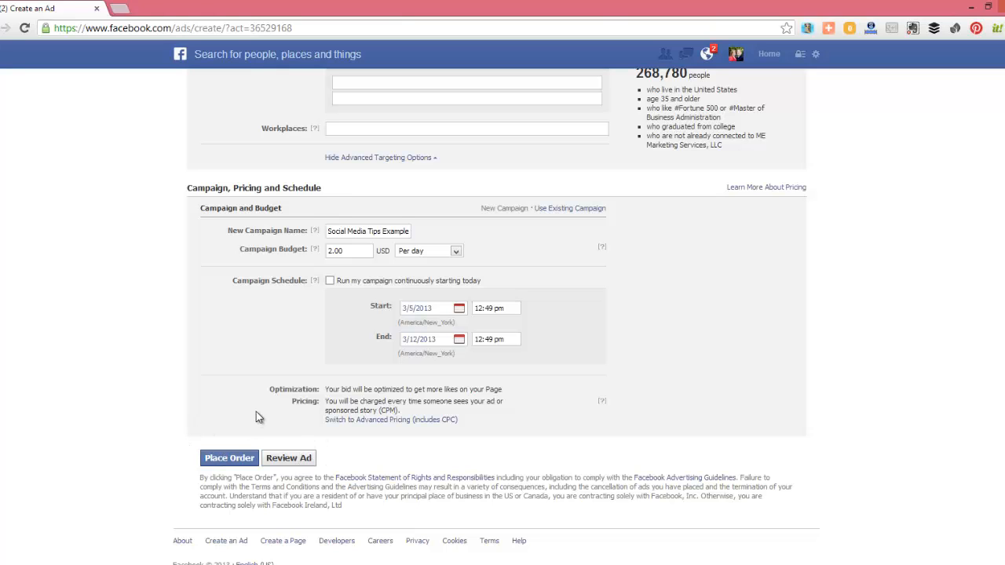
- Check the ad's creative and campaign settings once more, and place the order for the ad
scroll(256, 411, "up", 15)
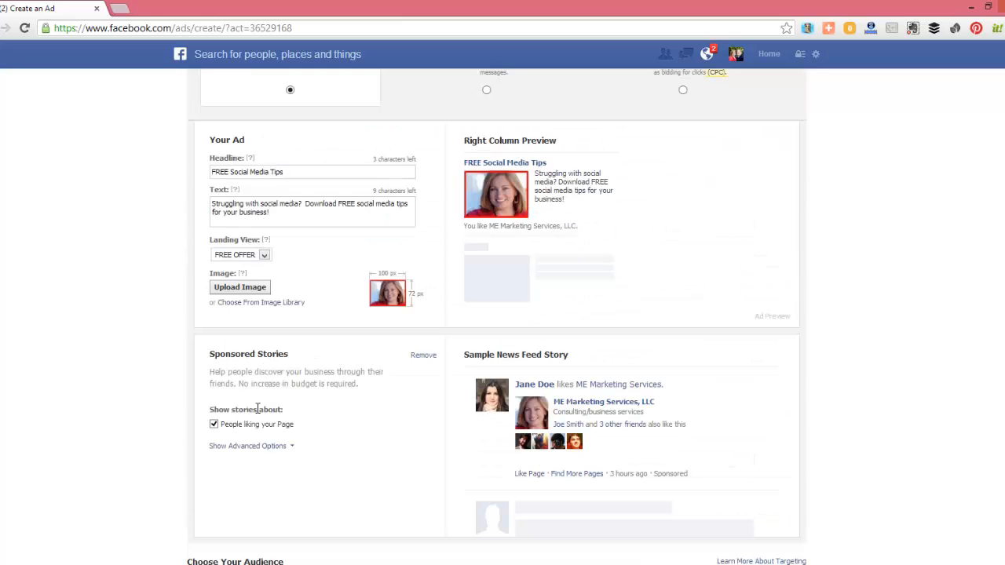
scroll(257, 408, "up", 1)
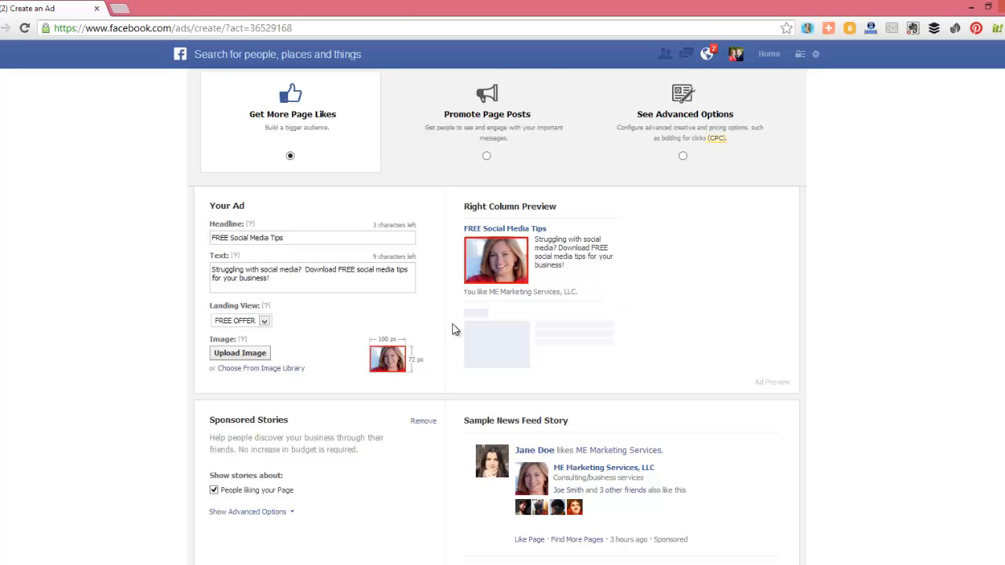
scroll(452, 325, "down", 15)
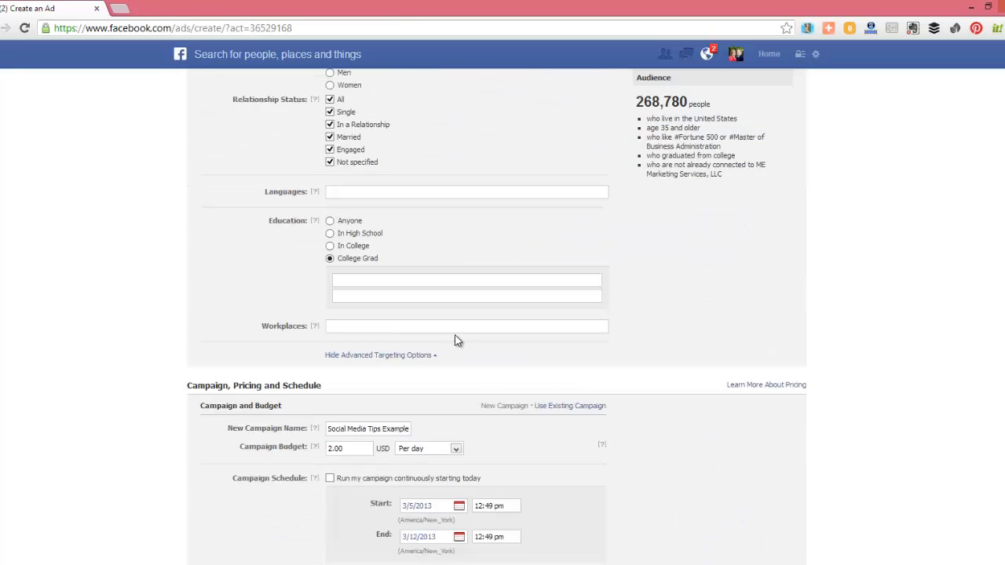
scroll(458, 341, "down", 2)
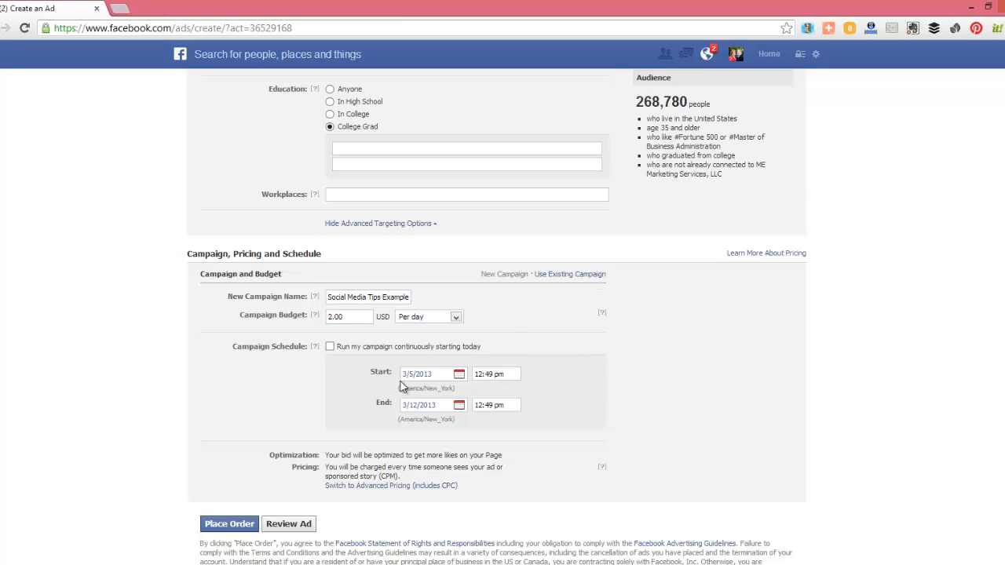
scroll(405, 388, "down", 1)
left_click(227, 461)
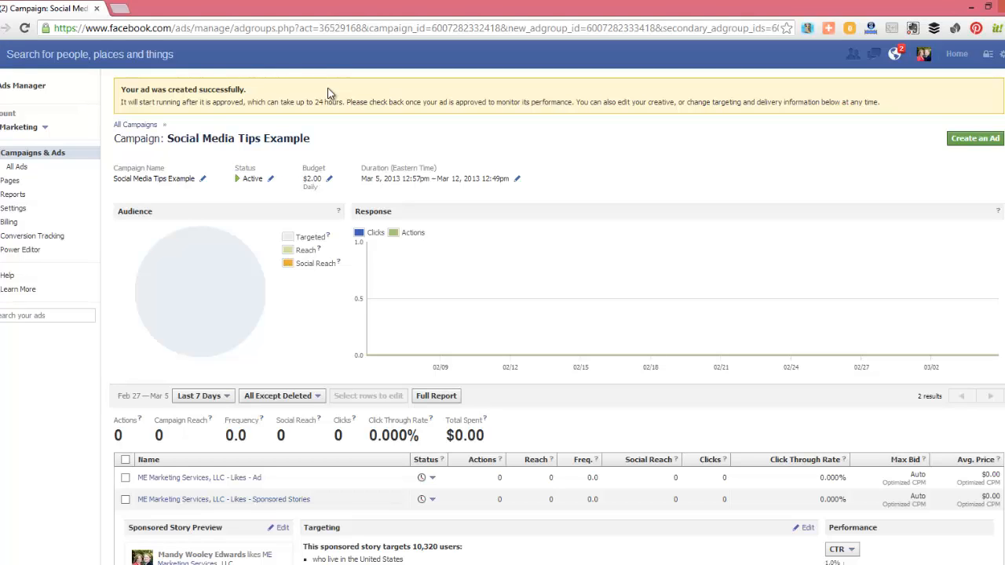
- Examine the new campaign's overview and expand the ME Marketing Services, LLC - Likes - Ad entry to review its preview, targeting and performance
scroll(344, 107, "down", 1)
scroll(600, 171, "down", 1)
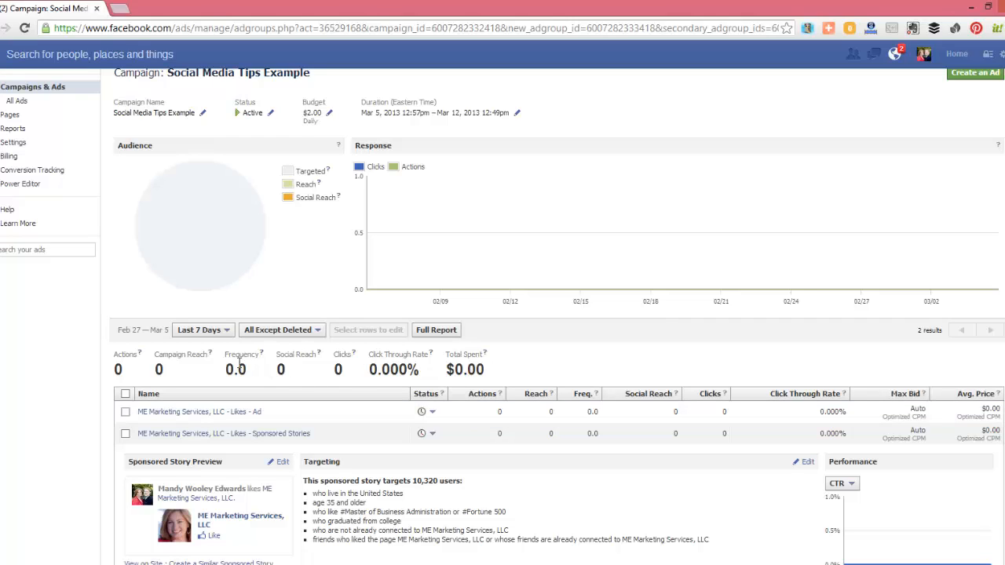
scroll(200, 379, "down", 1)
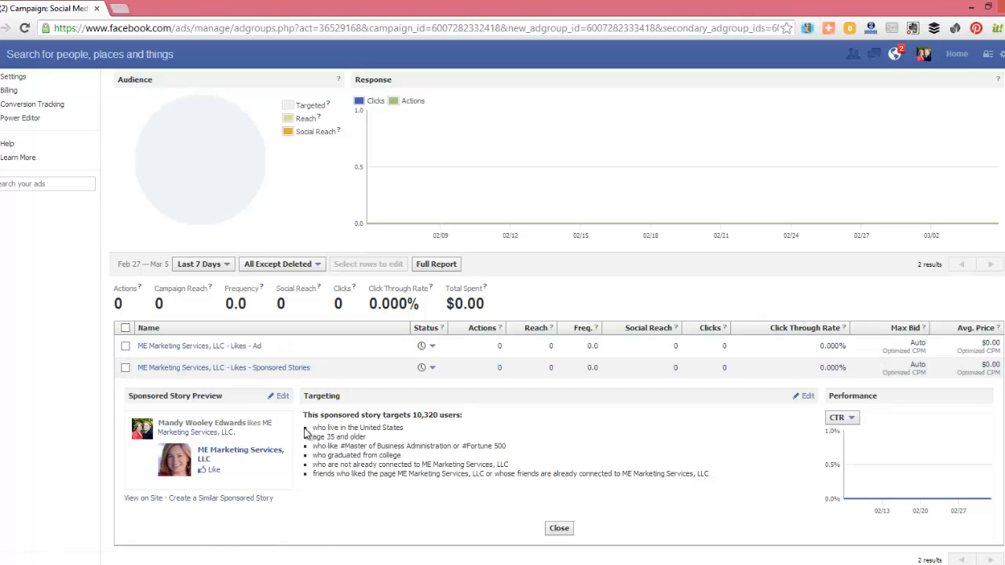
left_click(219, 353)
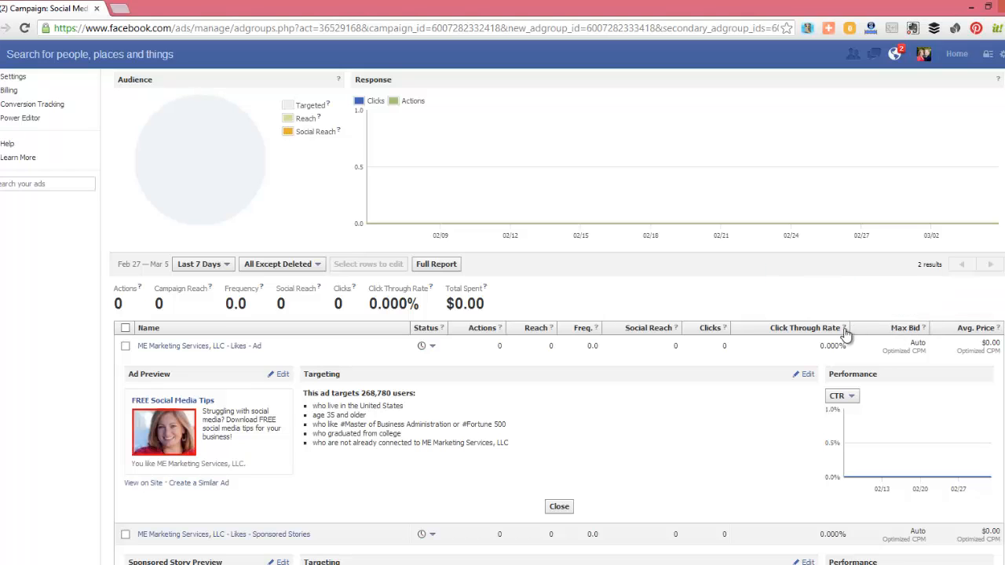
scroll(497, 334, "down", 3)
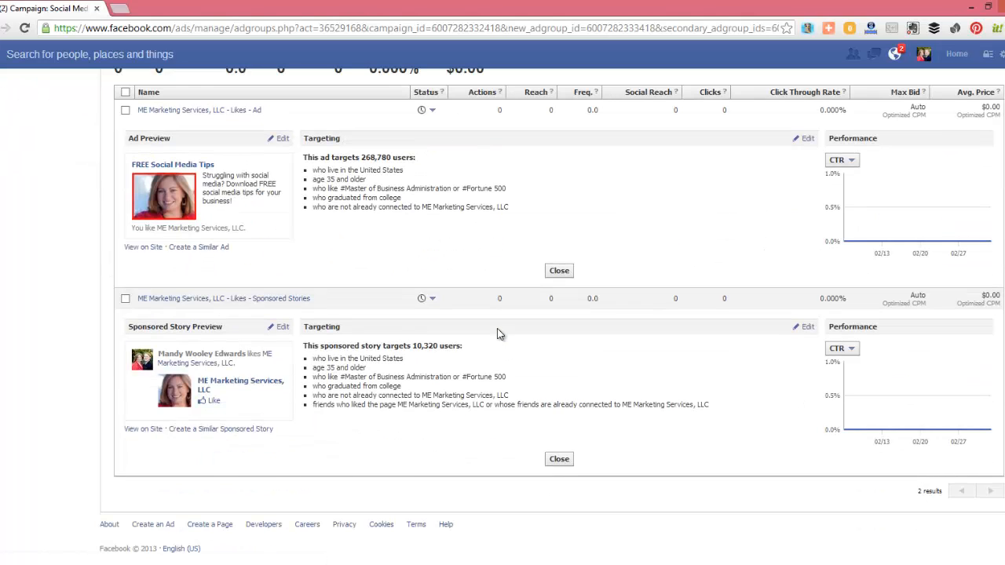
scroll(498, 334, "up", 5)
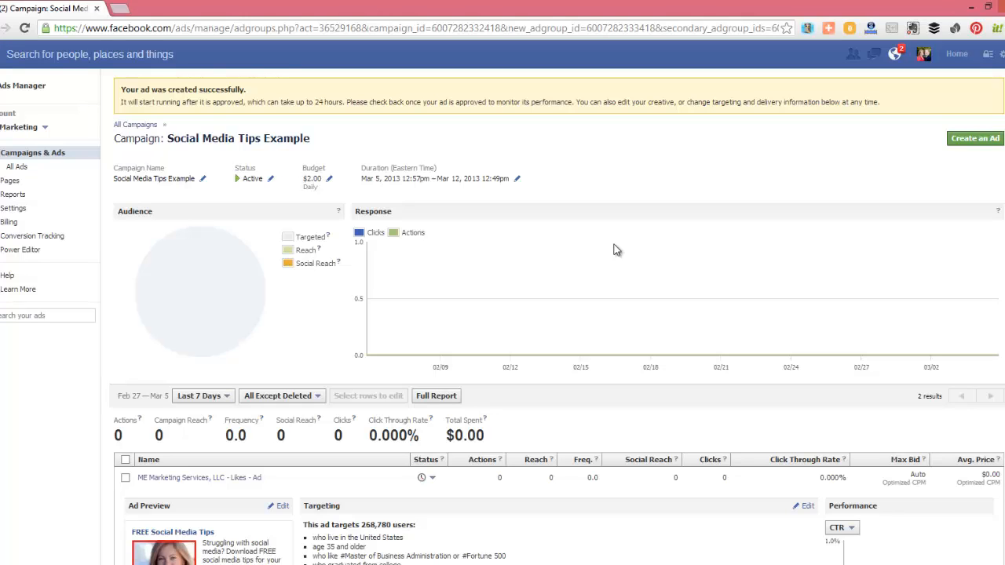
- Go from the home feed to the ME Marketing Services, LLC page and view its Social Media Q&A post
left_click(948, 60)
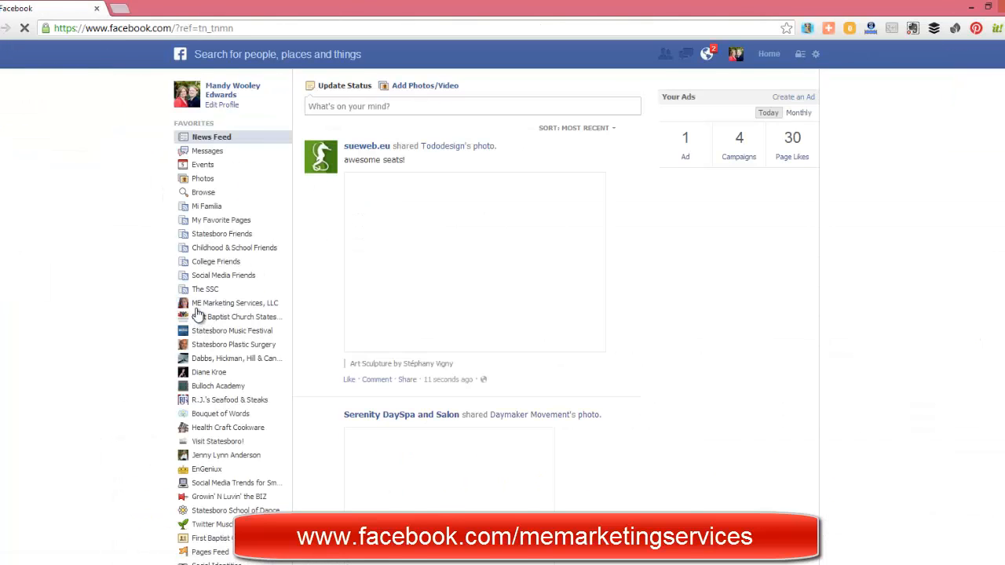
left_click(199, 307)
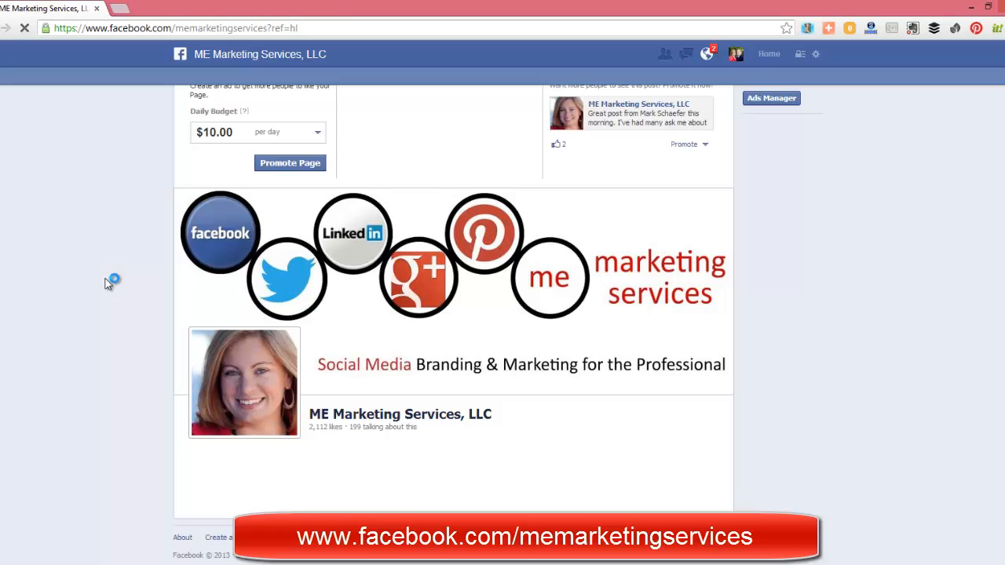
scroll(105, 279, "down", 6)
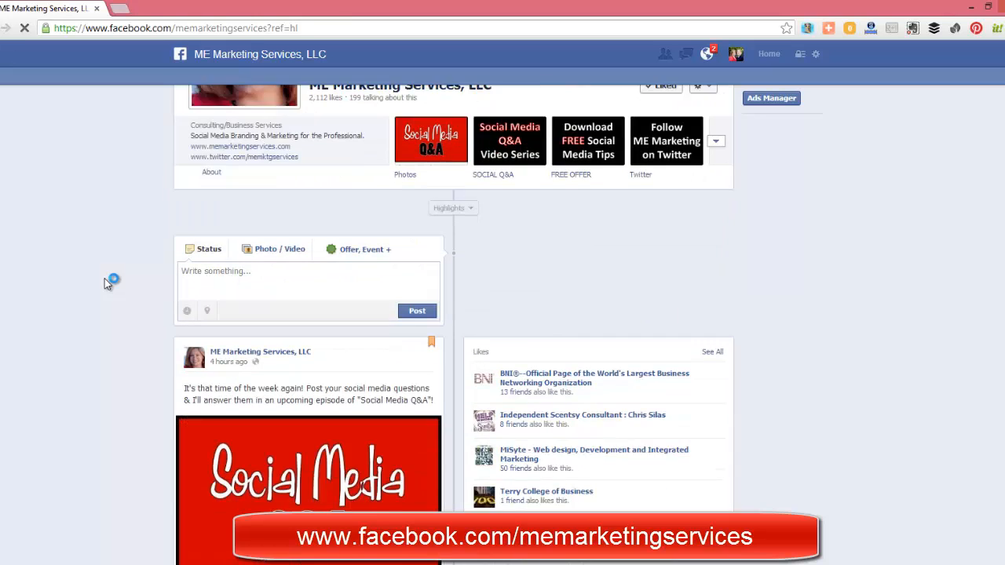
scroll(233, 279, "down", 2)
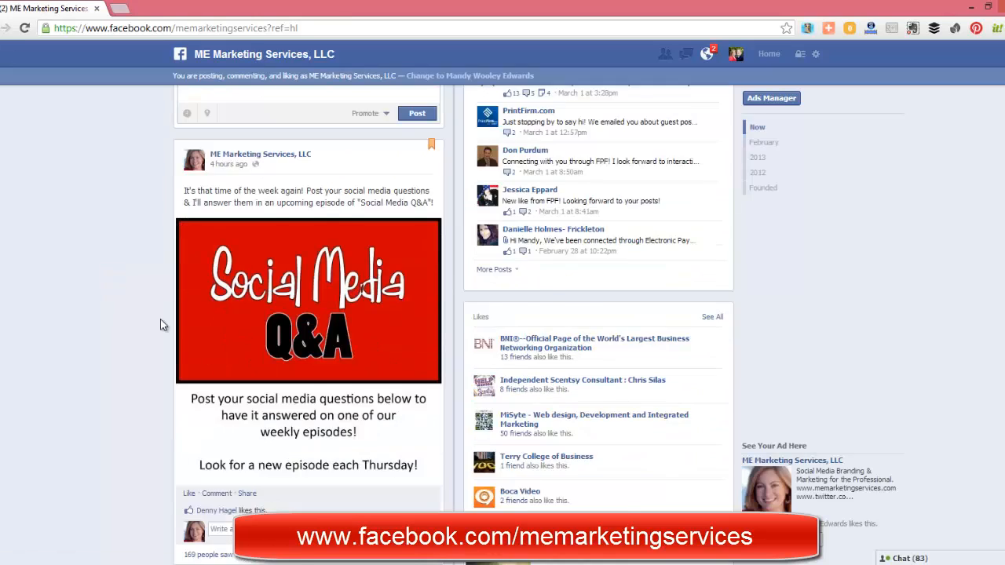
scroll(251, 386, "down", 3)
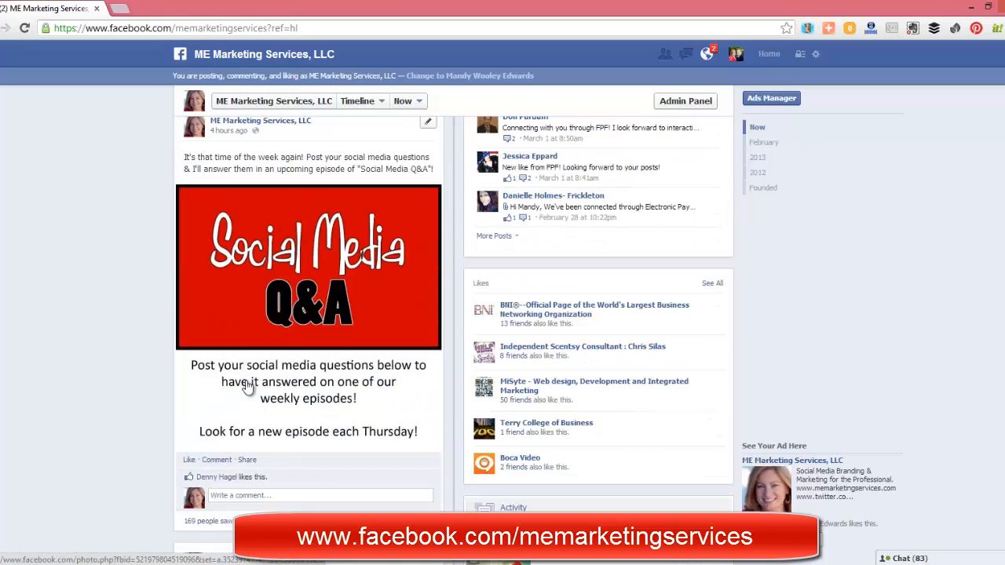